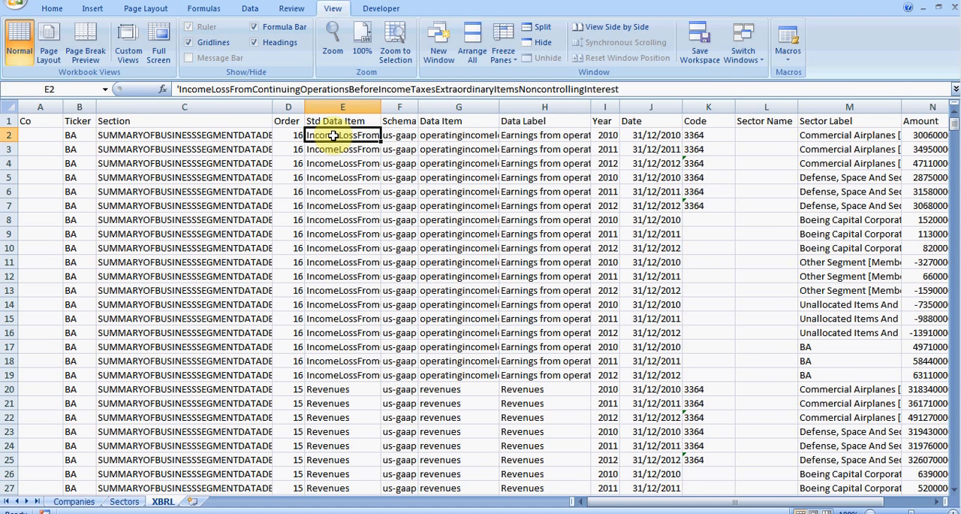
- Freeze the top row of the XBRL sheet so the column headers stay in view
key(alt+a)
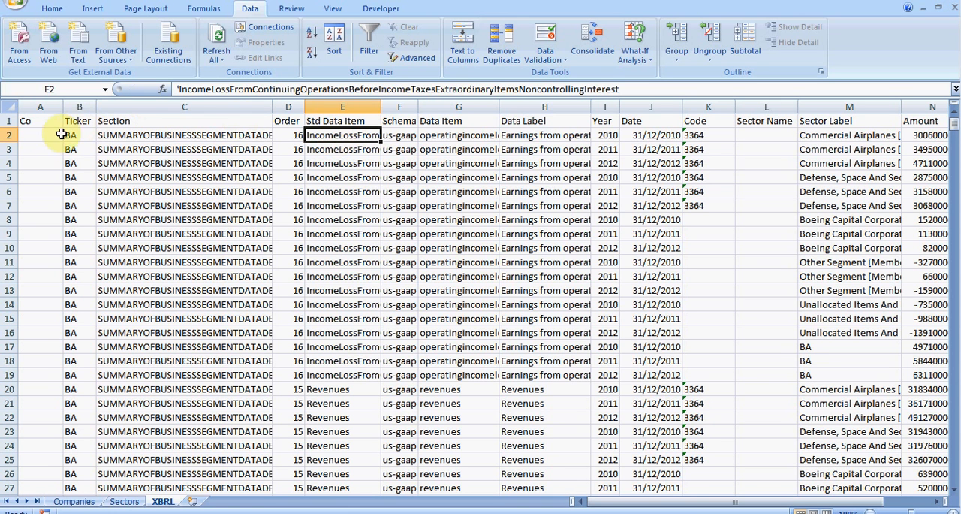
click(39, 139)
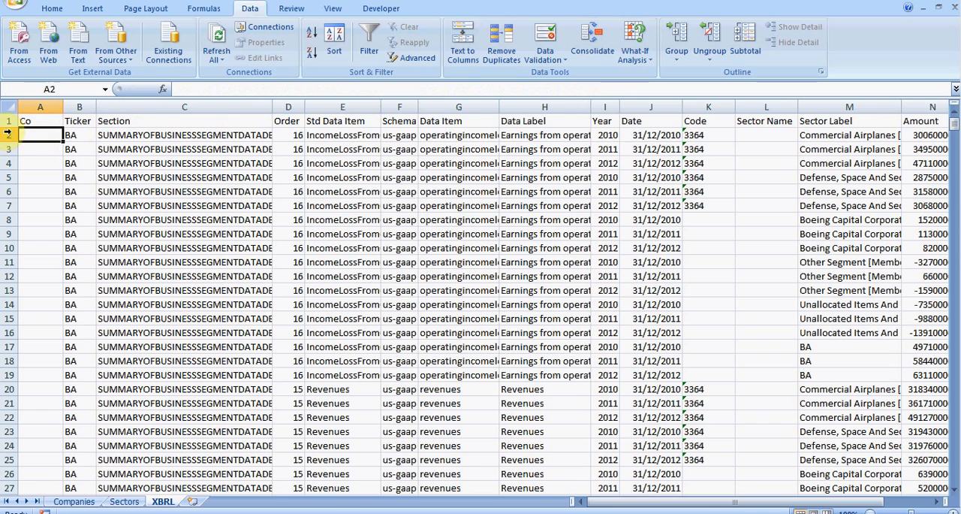
click(7, 135)
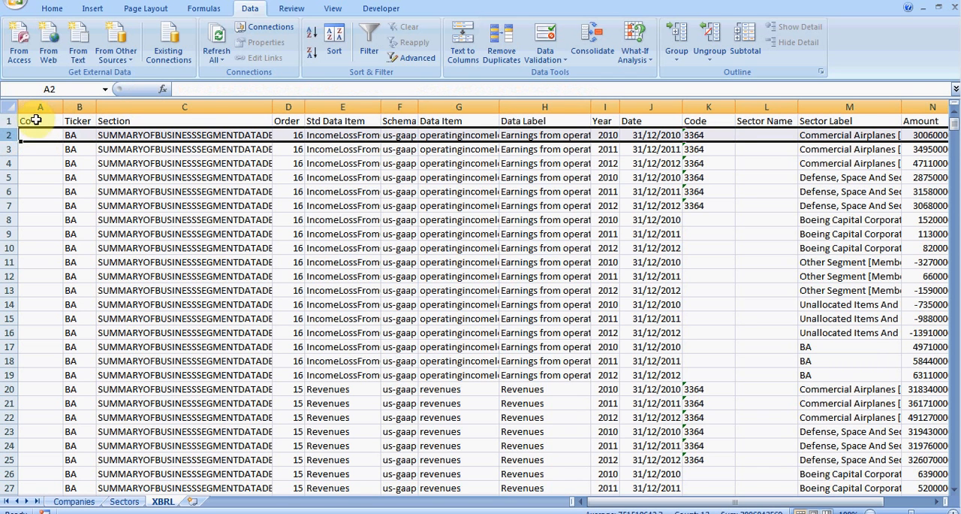
click(35, 122)
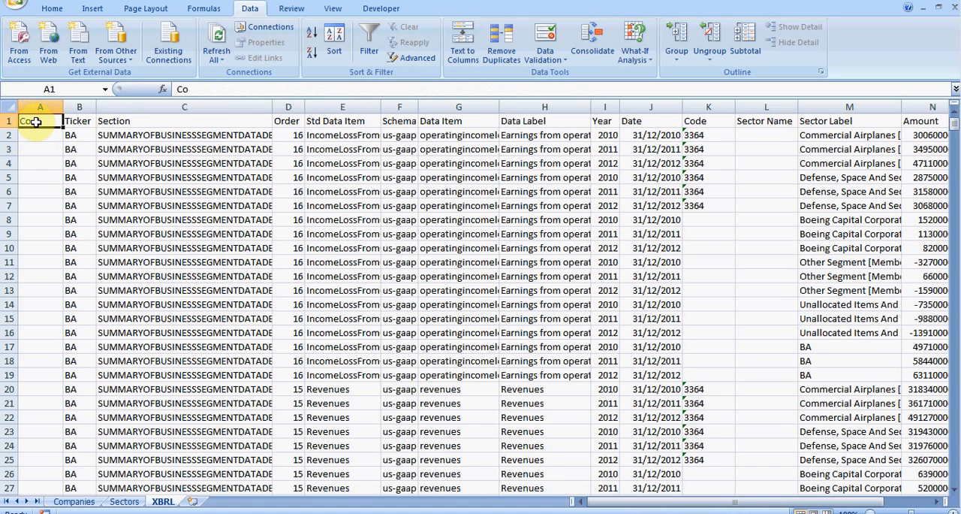
click(335, 9)
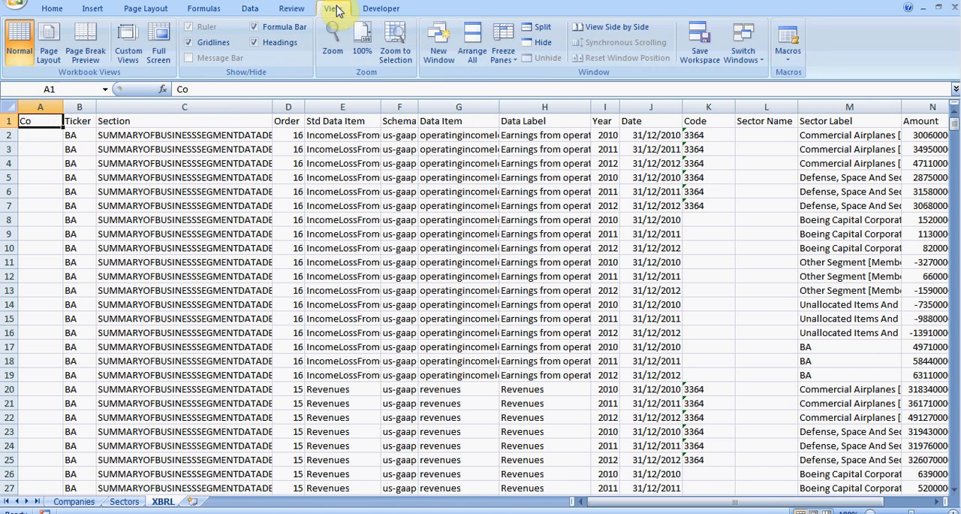
click(503, 37)
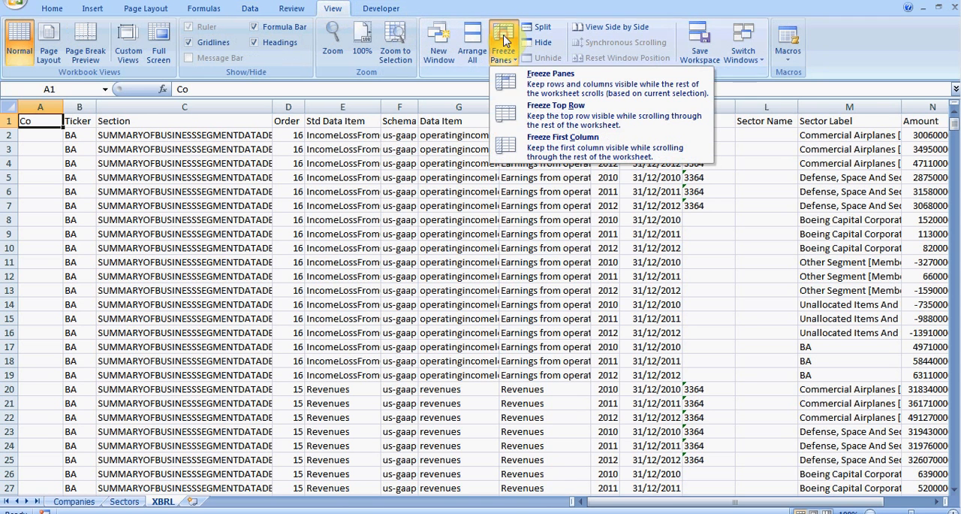
click(563, 118)
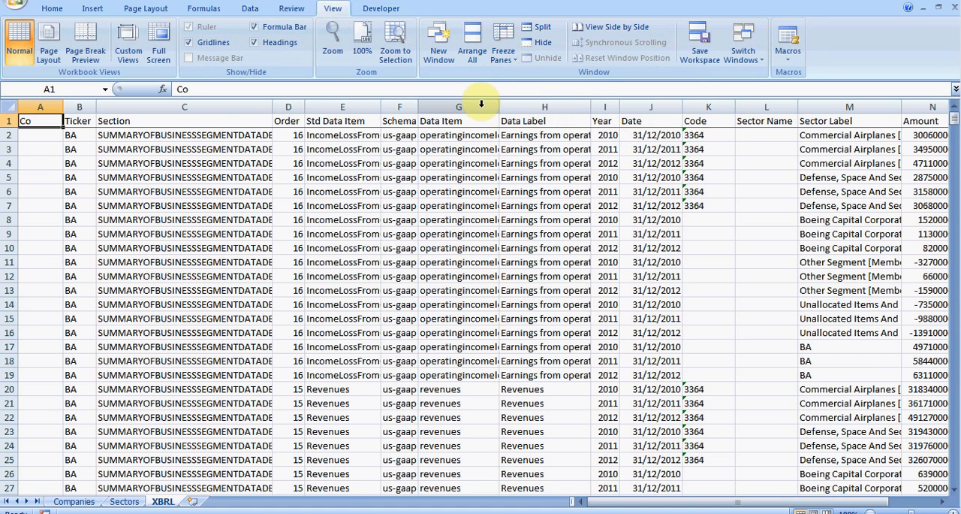
- Examine the Code and Std Data Item columns of the XBRL sheet
click(699, 105)
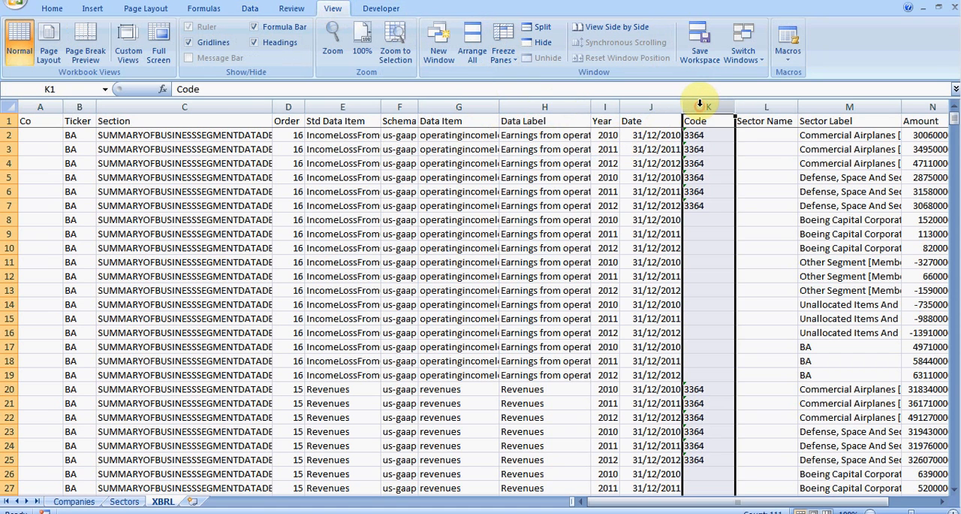
click(339, 106)
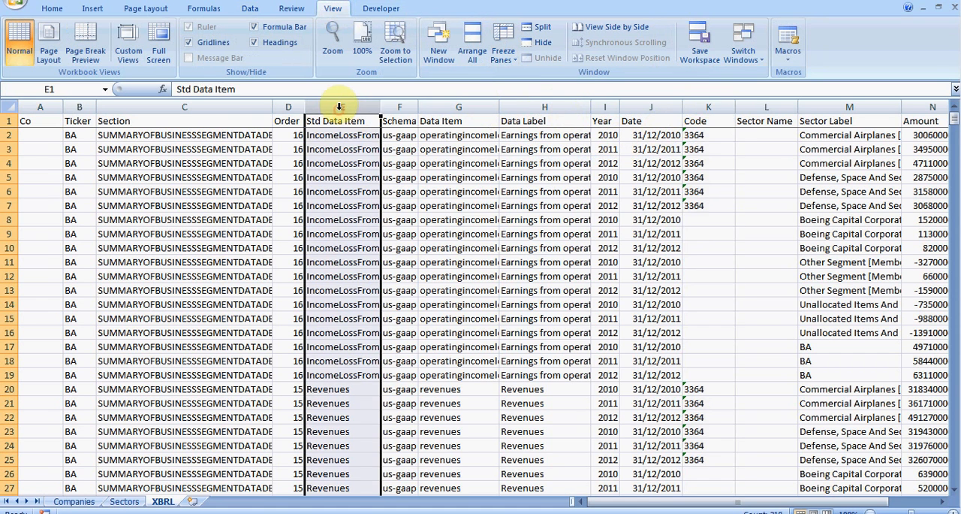
click(710, 107)
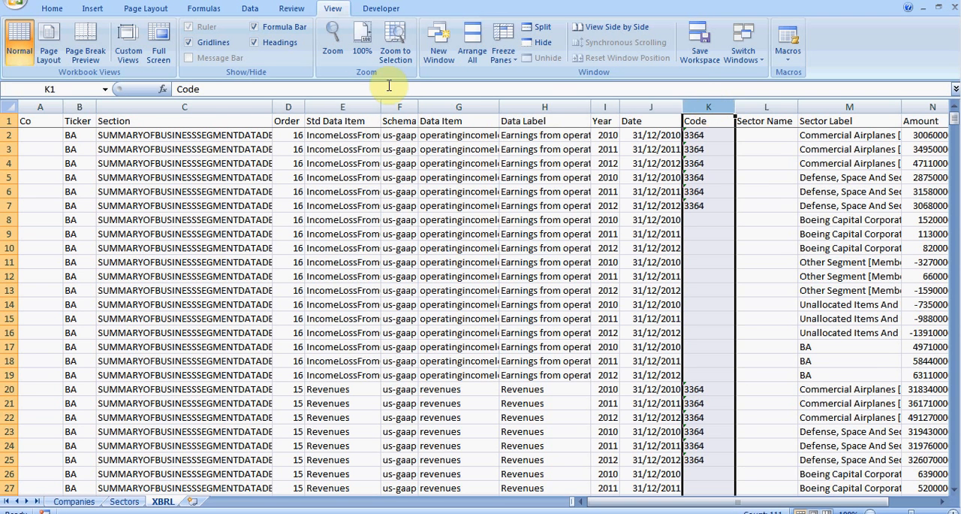
click(344, 107)
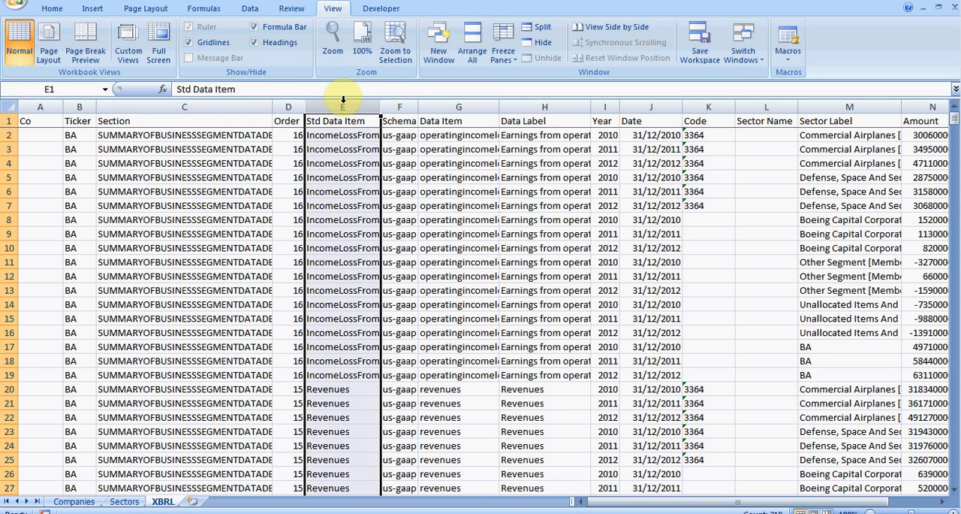
scroll(275, 138, right, 2)
- Turn on filtering for the XBRL data and filter the Date column to show only 2012
click(284, 136)
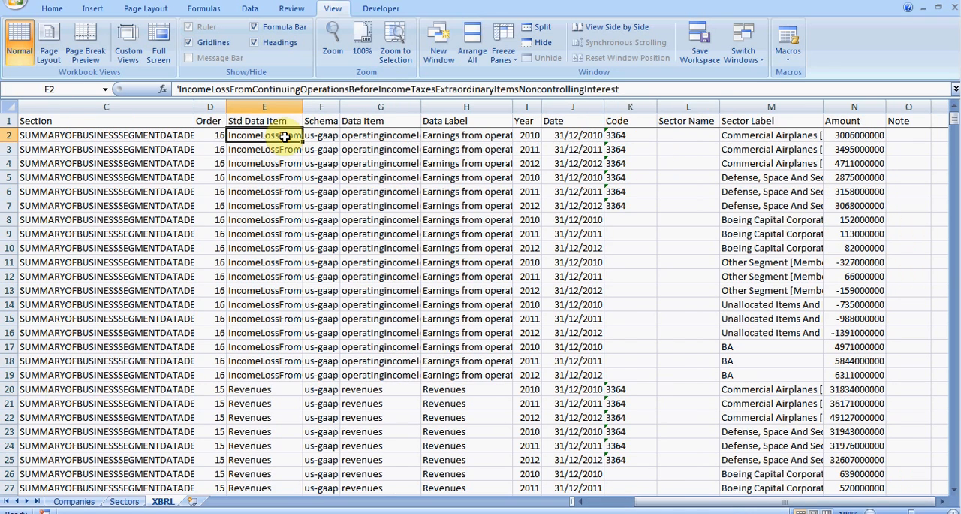
click(251, 10)
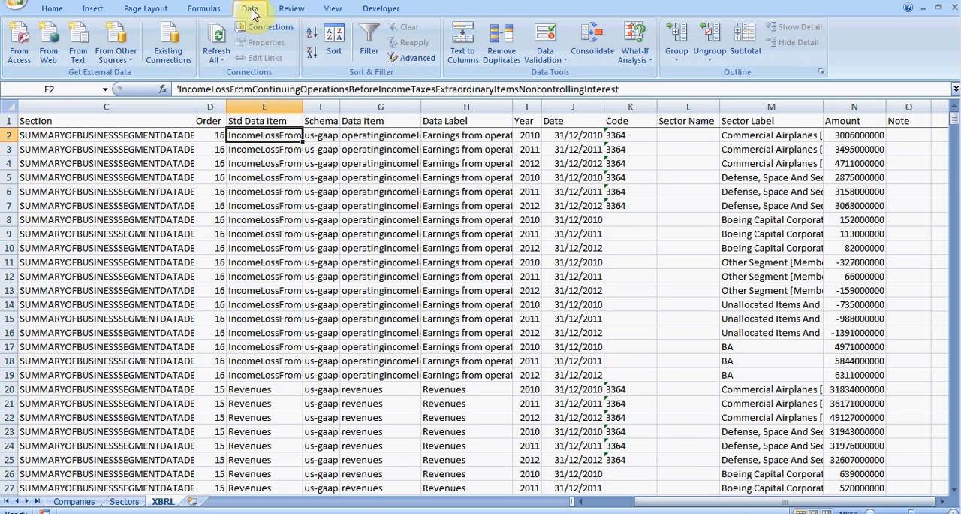
click(370, 43)
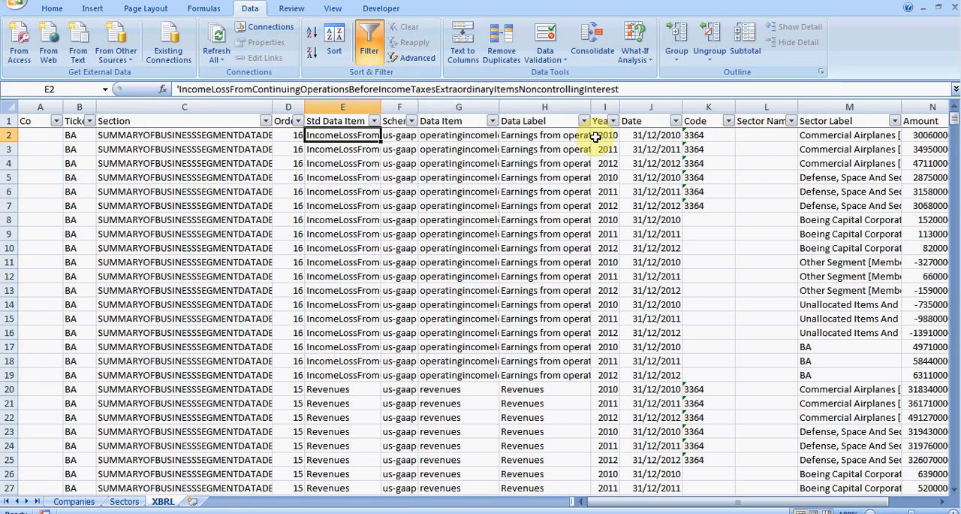
click(677, 122)
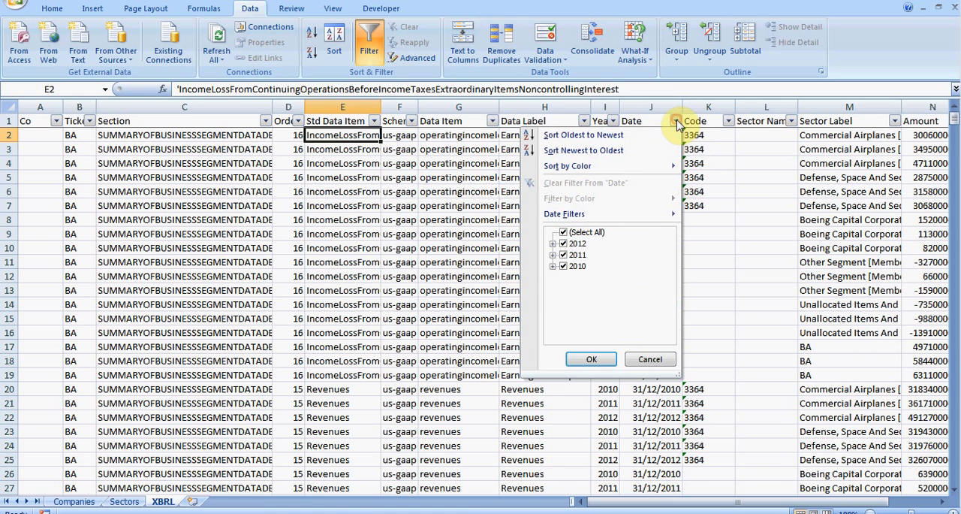
click(564, 232)
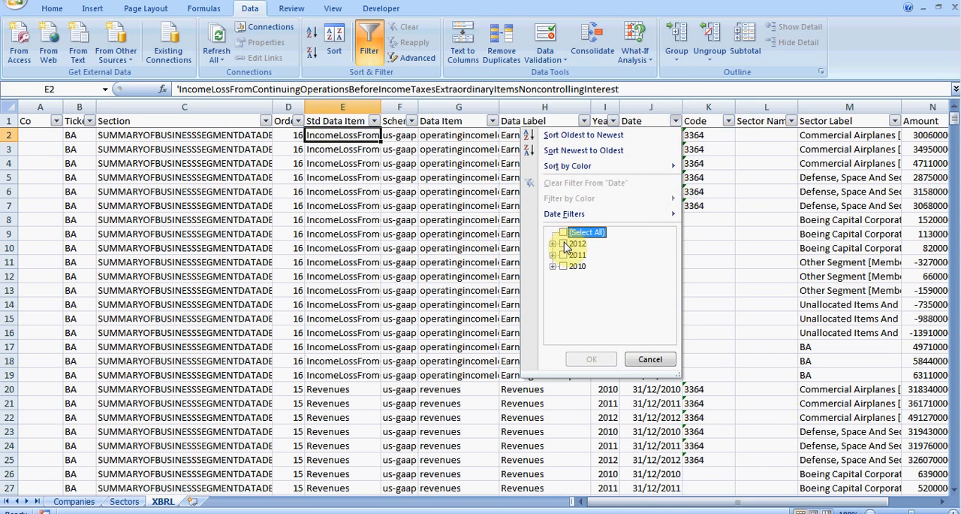
click(564, 244)
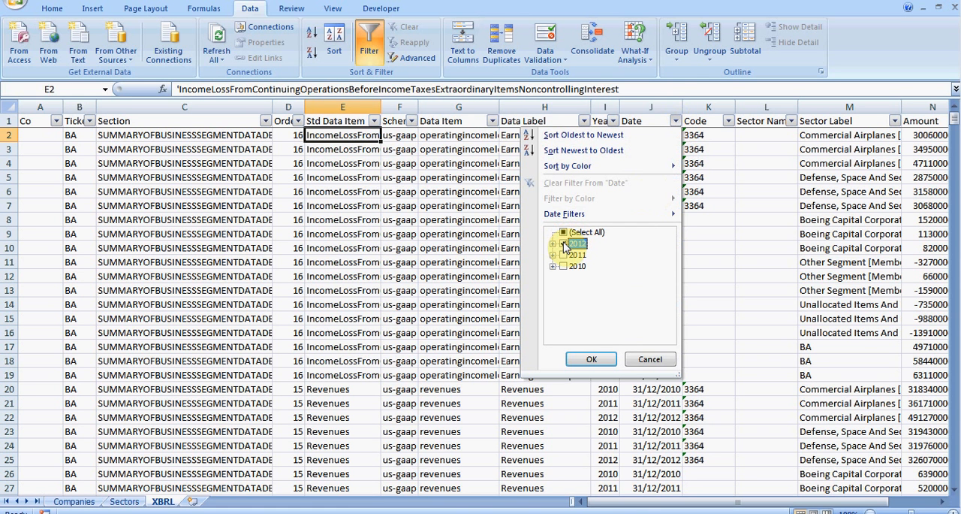
click(592, 360)
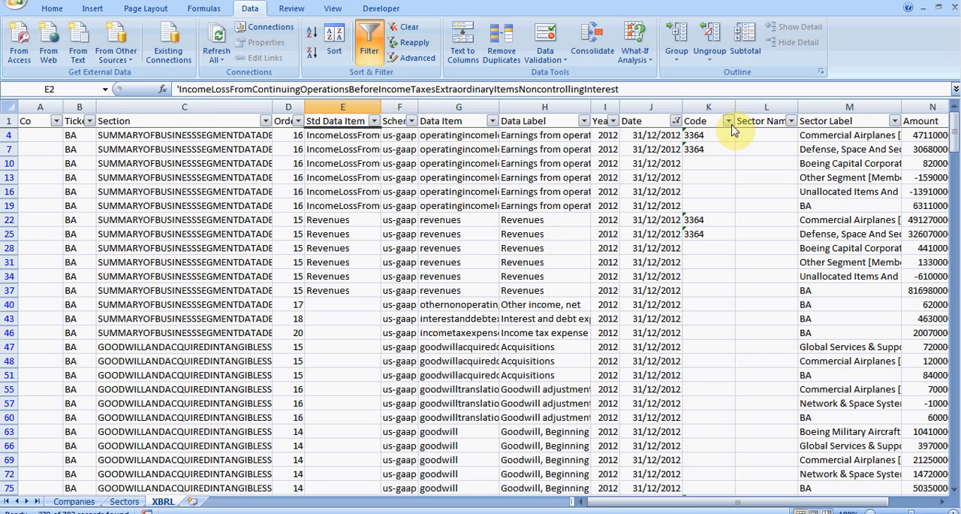
- Filter the Code column to show only code 3364, excluding blanks
click(728, 121)
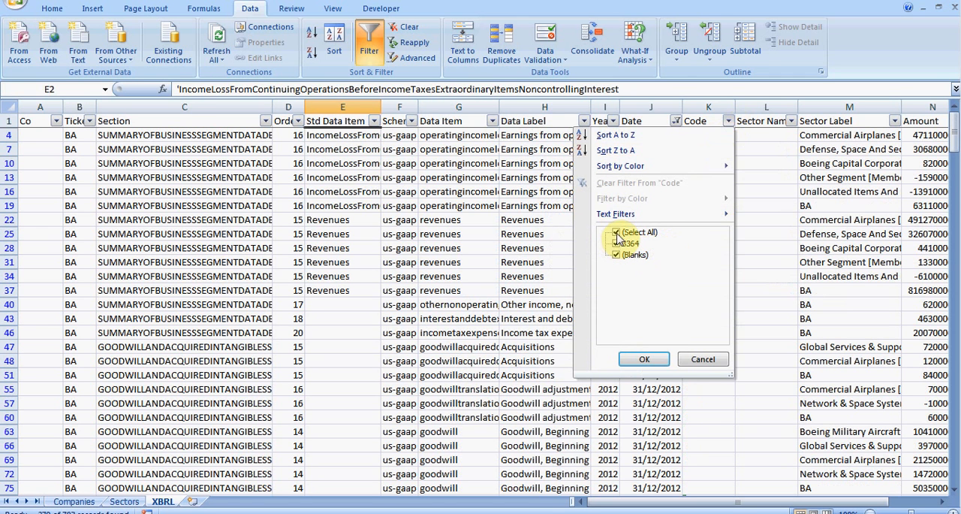
click(617, 234)
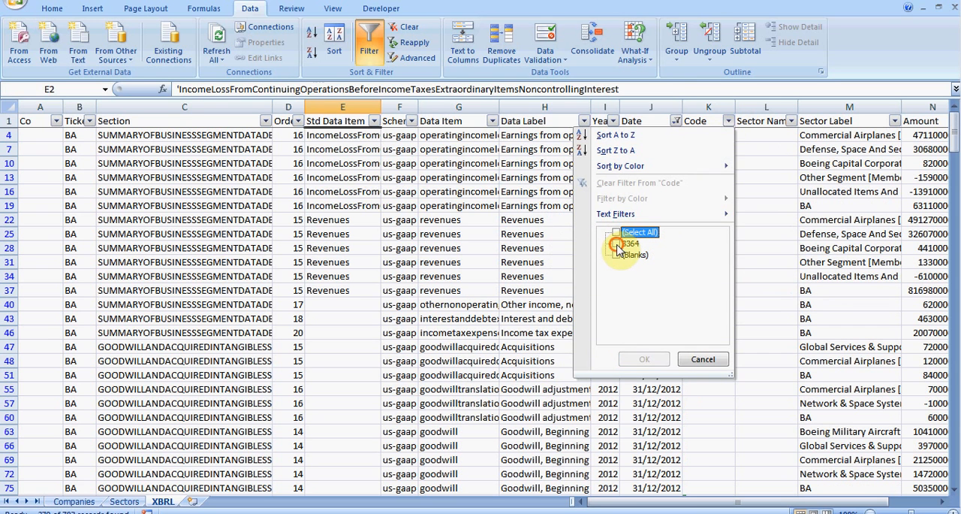
click(616, 244)
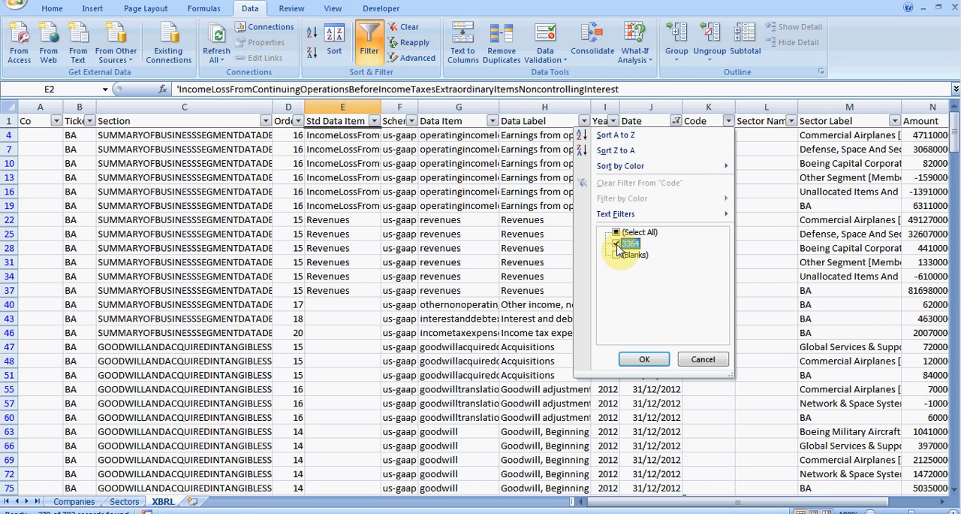
click(647, 360)
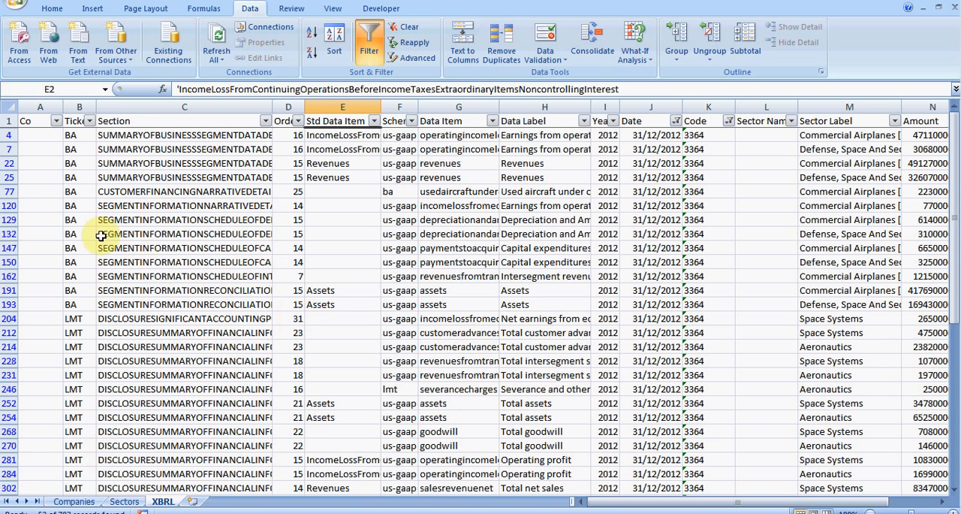
- Examine the Std Data Item entries of the filtered 3364 rows for the BA, LMT and GD tickers
click(75, 223)
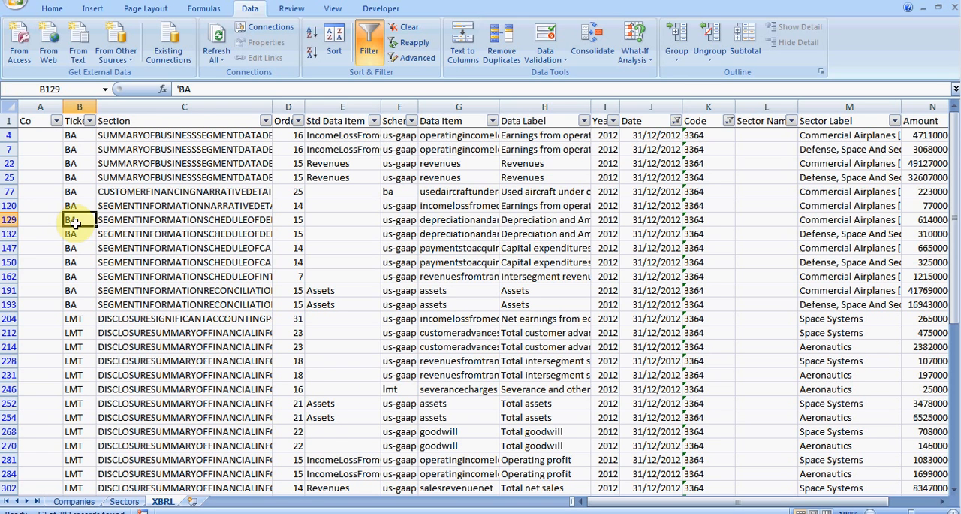
click(327, 178)
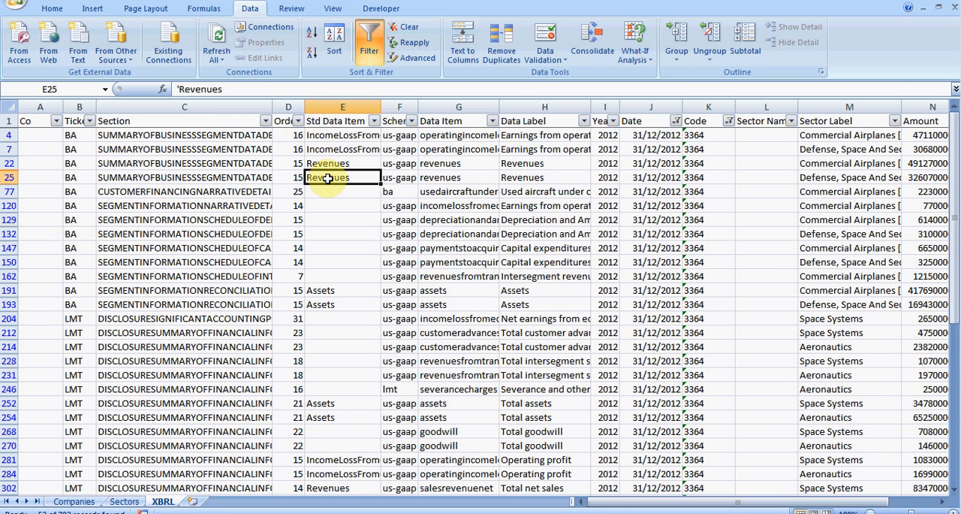
click(338, 151)
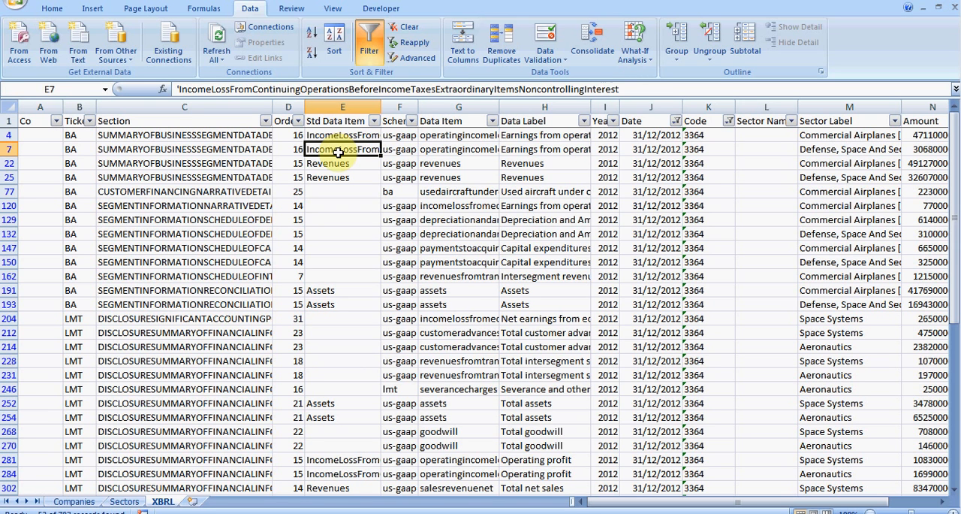
key(Down)
key(Down)
key(Down)
key(Down)
key(Down)
key(Down)
key(Down)
key(Down)
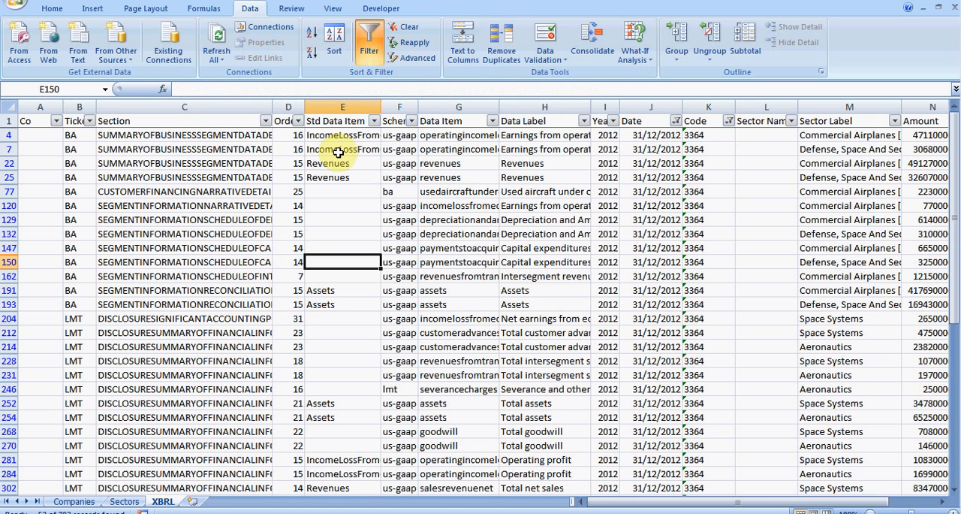
key(Down)
key(Down)
key(Down)
key(Down)
key(Down)
key(Down)
key(Down)
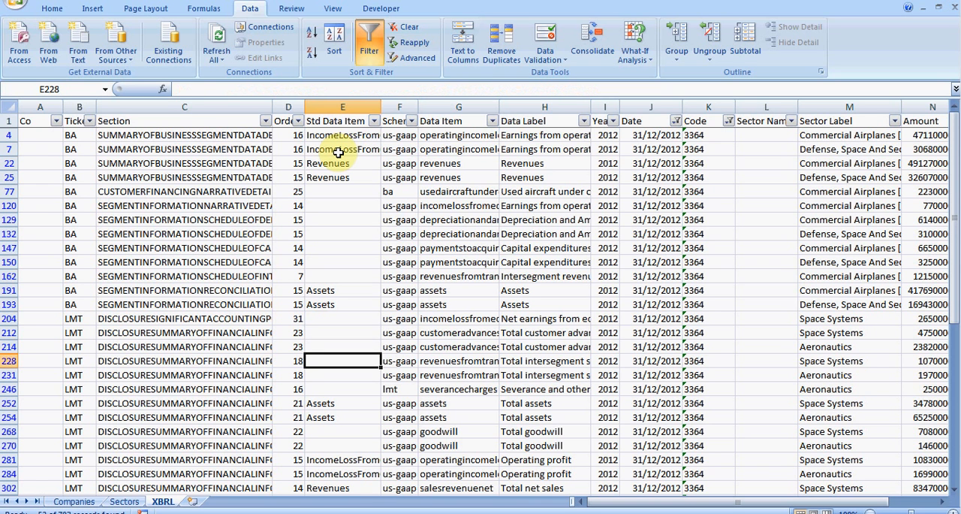
key(Down)
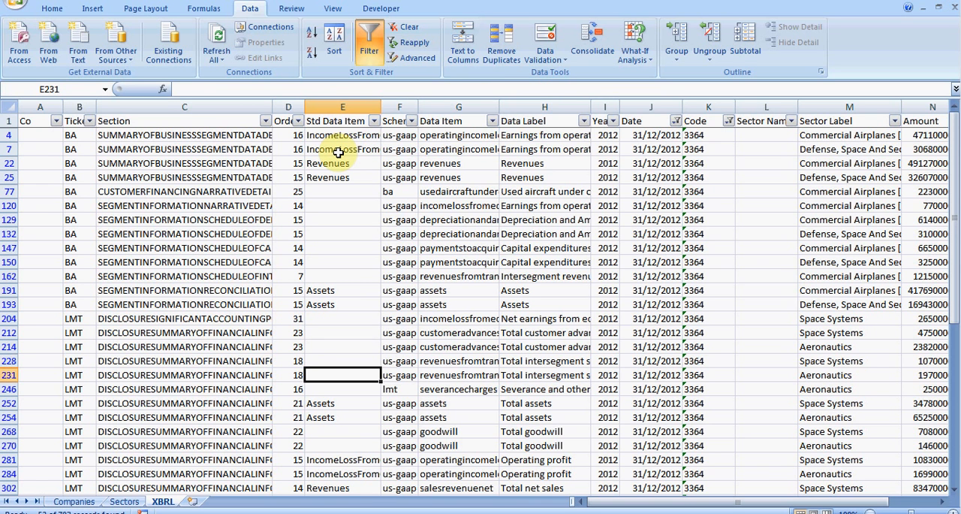
key(Down)
key(Down)
key(Down)
key(Down)
key(Down)
key(Down)
key(Down)
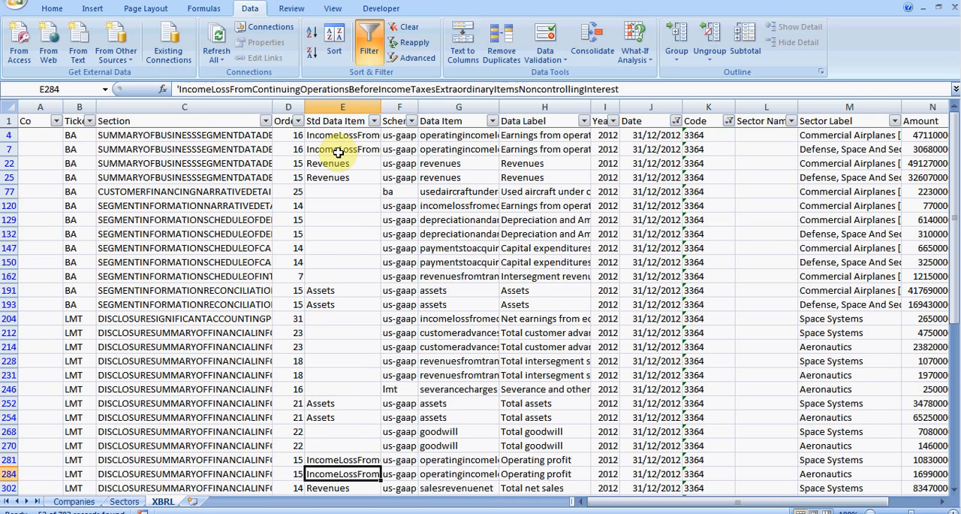
key(Down)
key(Up)
key(Down)
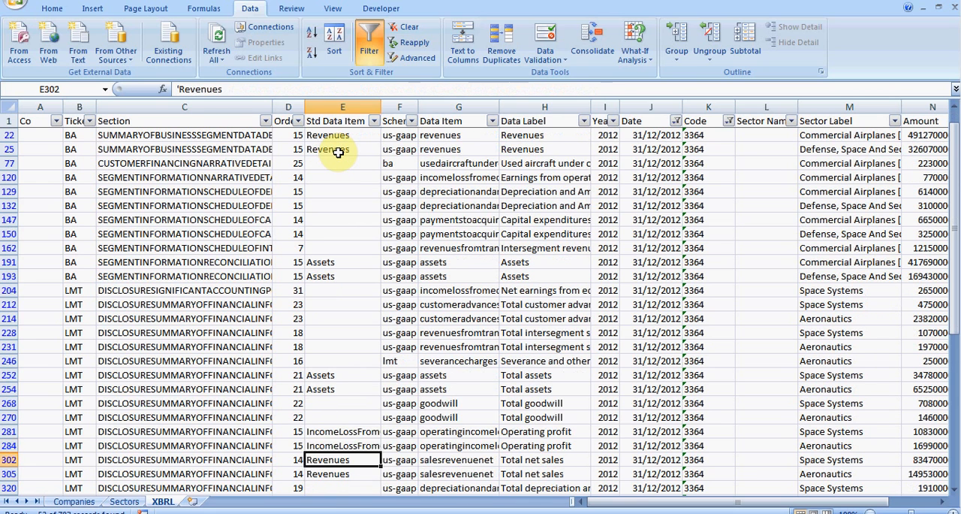
key(Down)
key(Down)
key(Down)
key(Down)
key(Down)
key(Down)
key(Down)
key(Down)
key(Down)
key(Down)
key(Down)
key(Down)
key(Down)
key(Down)
key(Down)
key(Down)
key(Down)
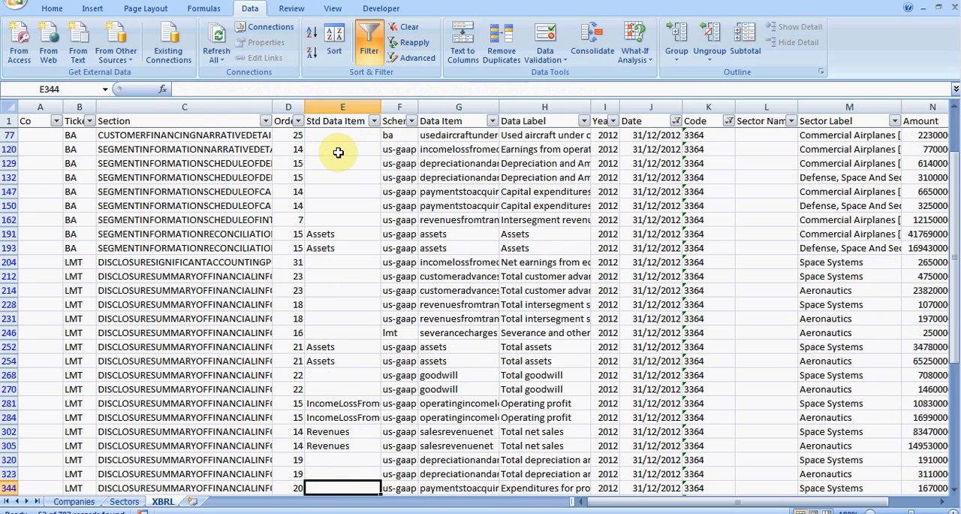
key(Up)
key(Up)
key(Up)
key(Up)
key(Up)
key(Up)
key(Up)
key(Up)
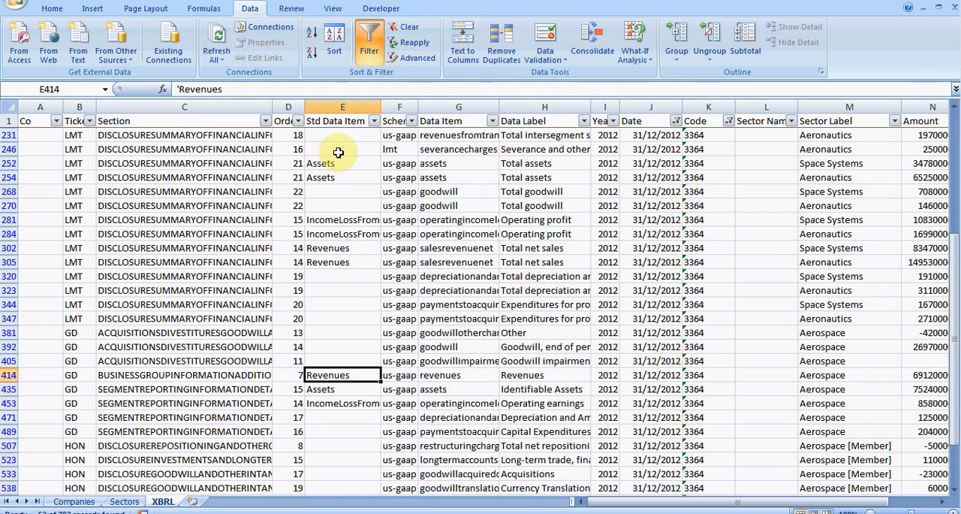
key(Down)
key(Down)
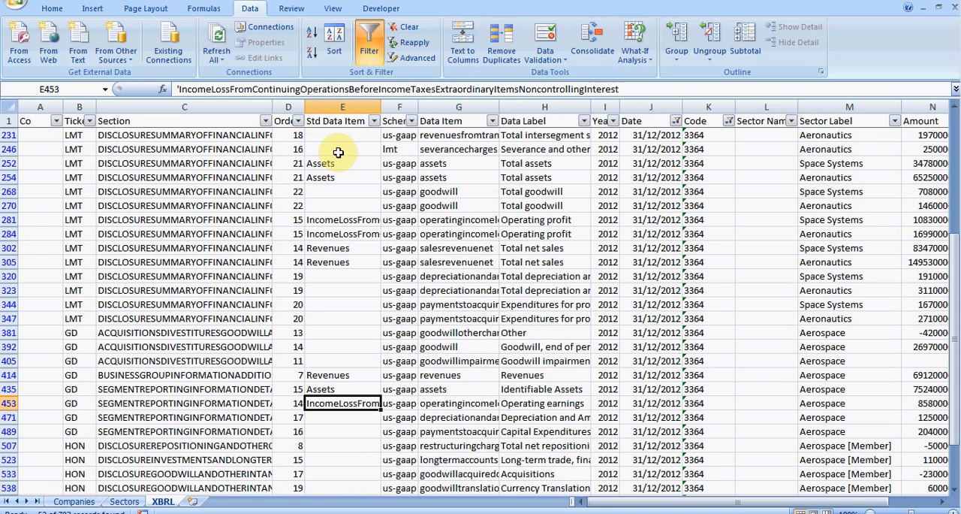
key(Up)
key(Up)
key(Up)
key(Up)
key(Up)
key(Up)
key(Up)
key(Up)
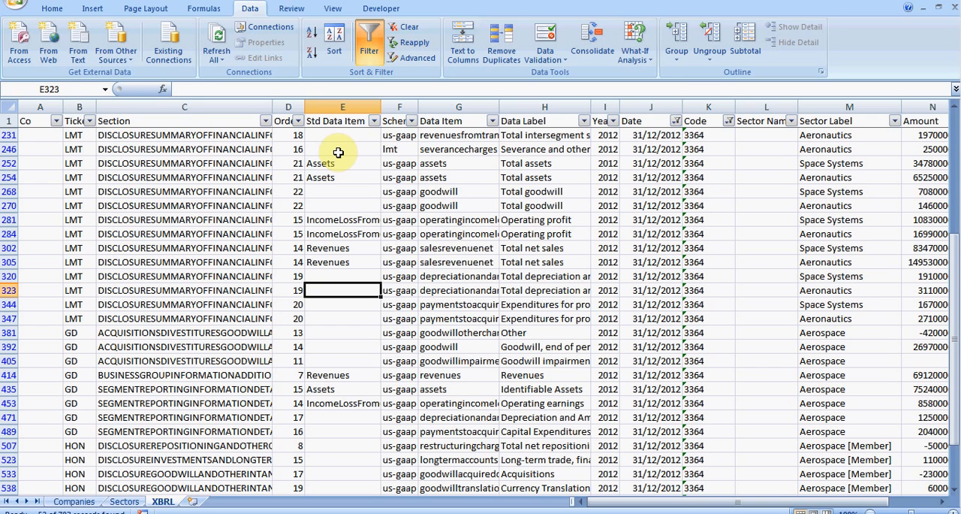
key(Down)
key(Down)
key(Down)
key(Down)
key(Down)
key(Down)
key(Down)
key(Down)
key(Down)
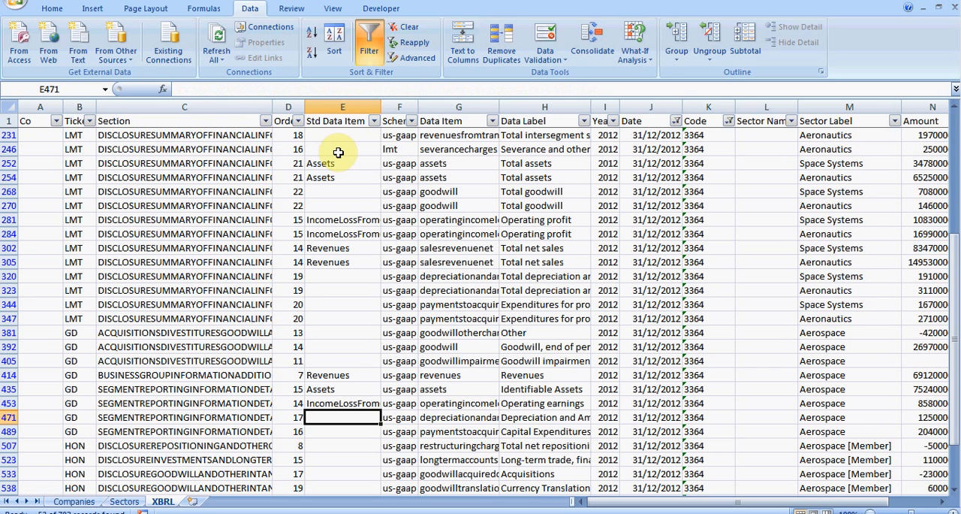
- Examine the Std Data Item entries of the filtered 3364 rows for the HON ticker, comparing them with the GD rows
key(Down)
key(Down)
key(Down)
key(Down)
key(Down)
key(Down)
key(Down)
key(Down)
key(Down)
key(Down)
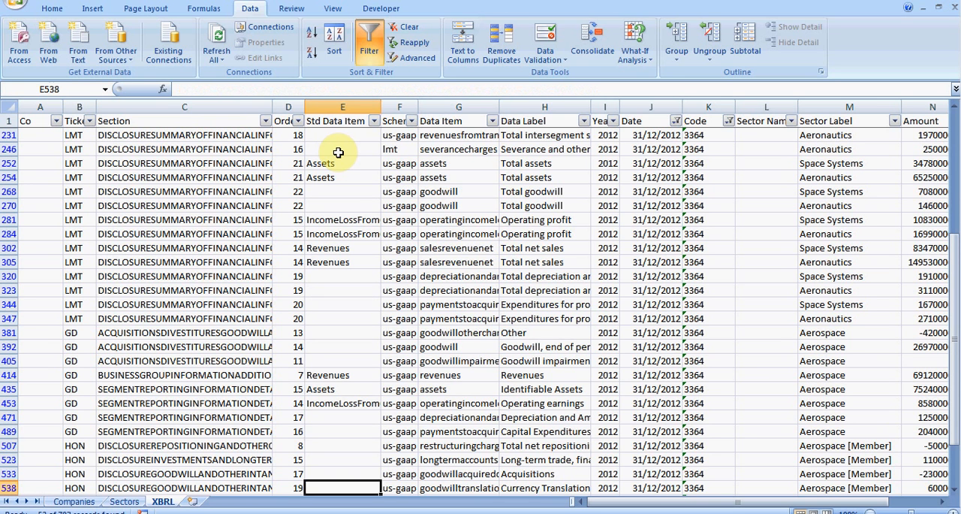
key(Up)
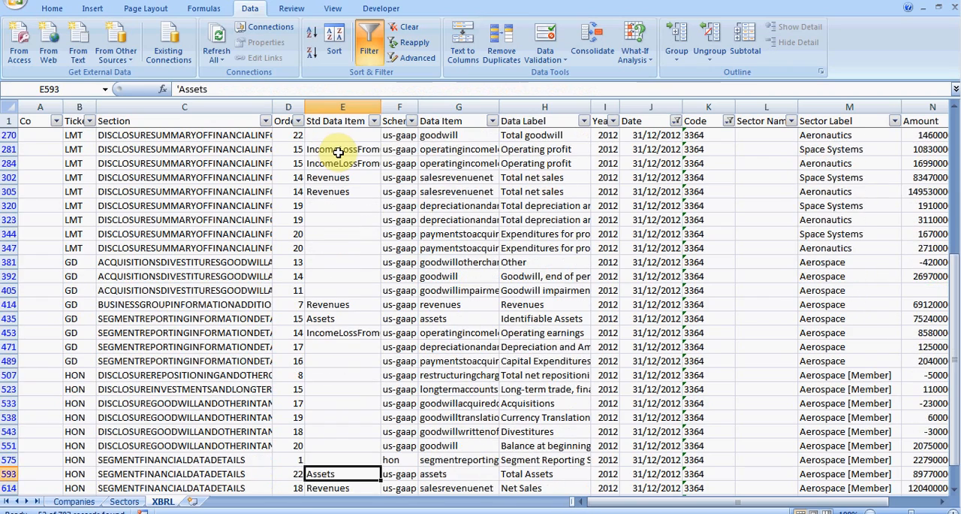
key(Down)
key(Down)
key(Down)
key(Down)
key(Down)
key(Down)
key(Down)
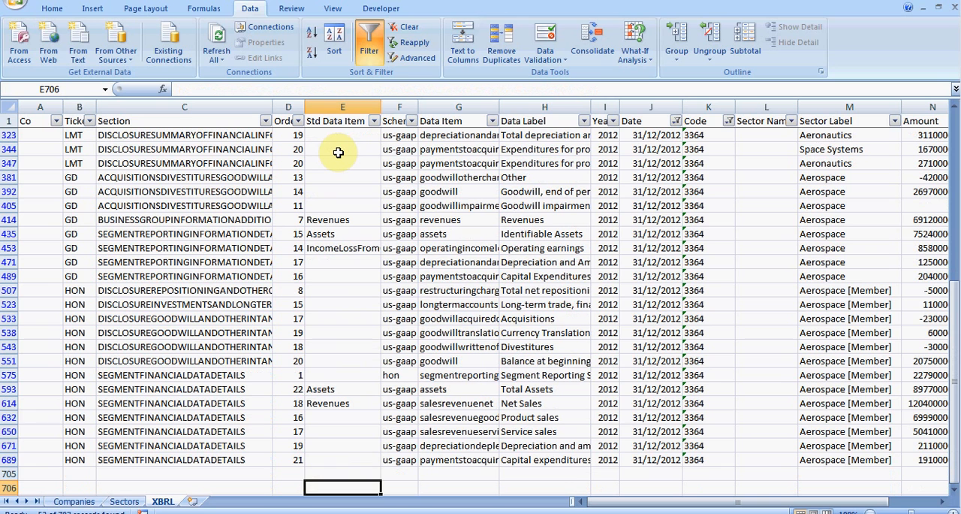
key(Up)
key(Up)
key(Up)
key(Up)
key(Up)
key(Up)
key(Up)
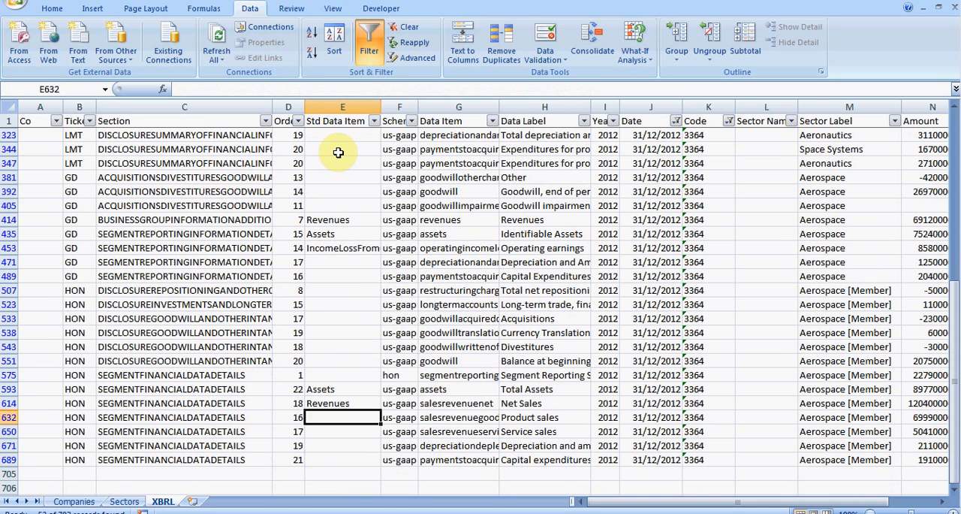
key(Up)
key(Down)
key(Down)
key(Down)
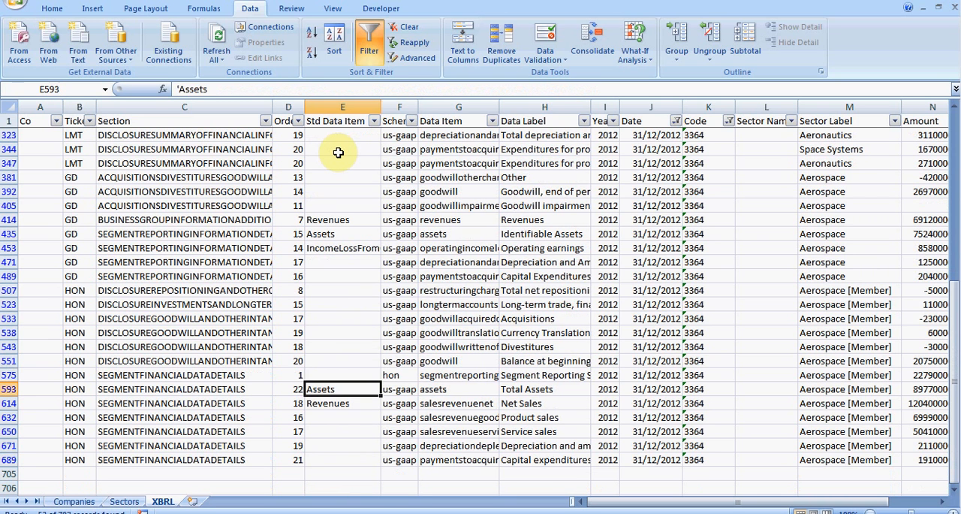
key(Up)
key(Up)
key(Up)
key(Down)
key(Down)
key(Down)
key(Down)
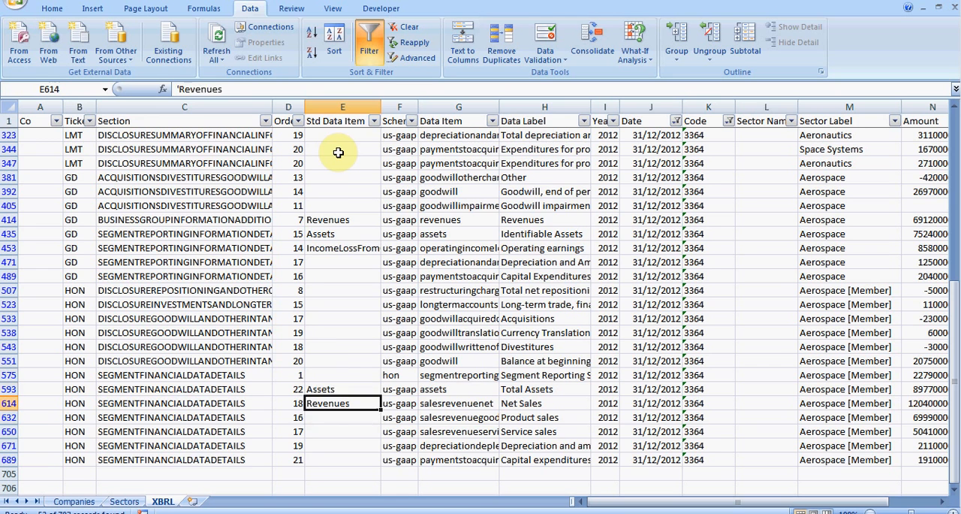
scroll(458, 290, down, 1)
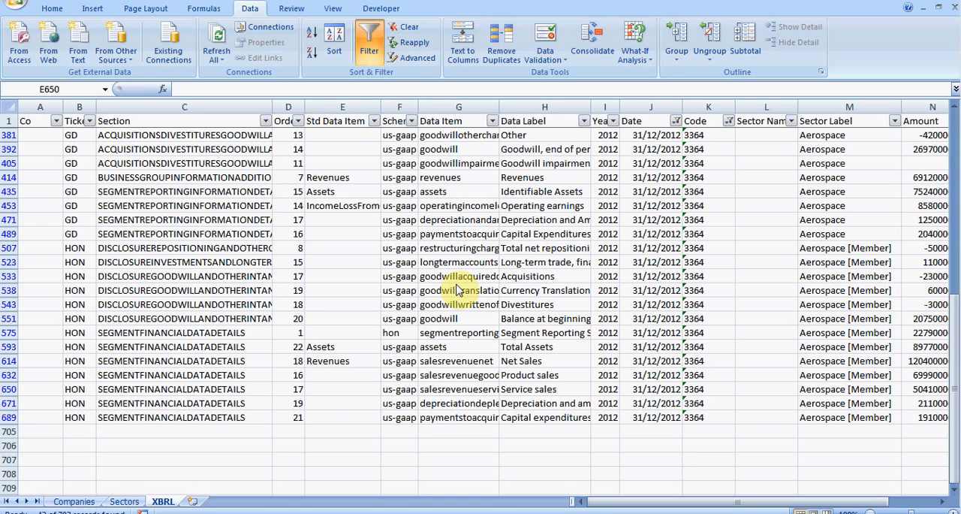
- Examine the Schema entries of the HON rows, plus the Data Item, Data Label and Std Data Item cells of row 575
click(398, 248)
click(402, 263)
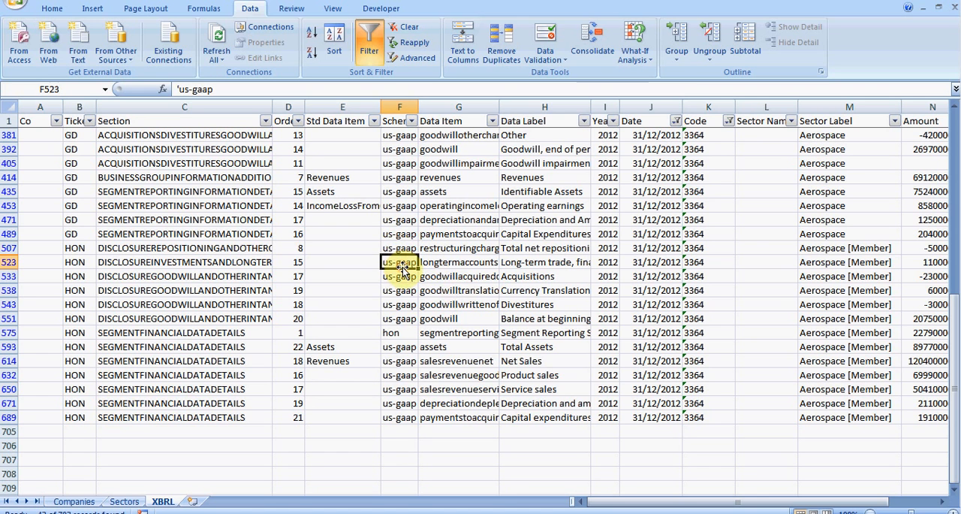
key(Down)
key(Down)
key(Down)
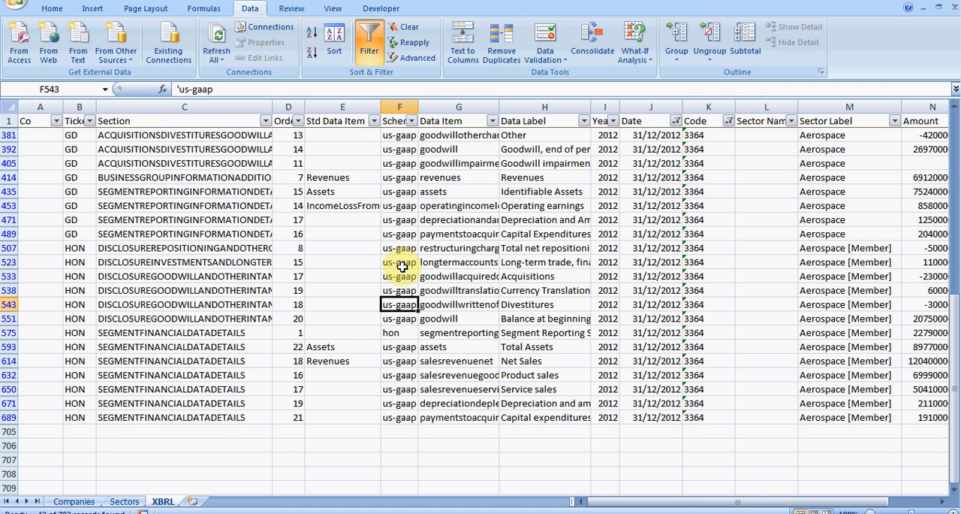
key(Down)
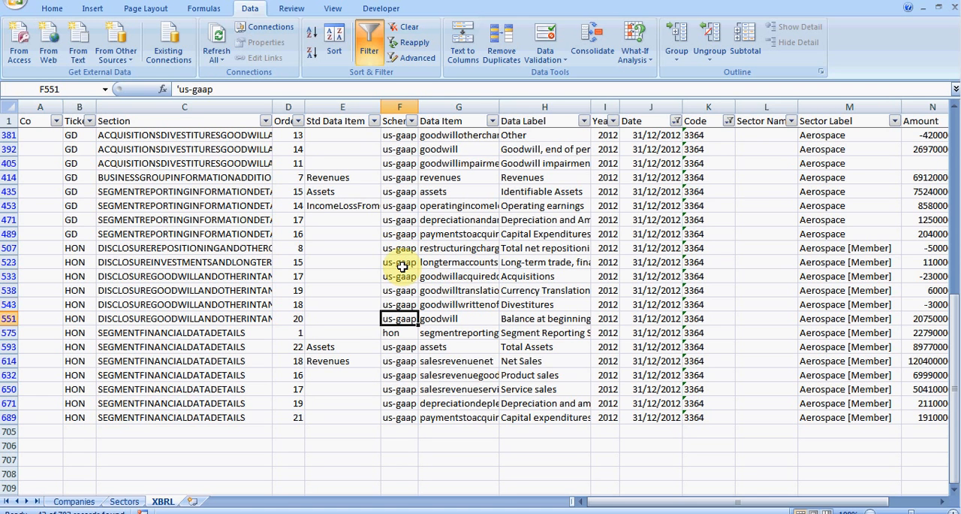
key(Down)
key(Down)
key(Up)
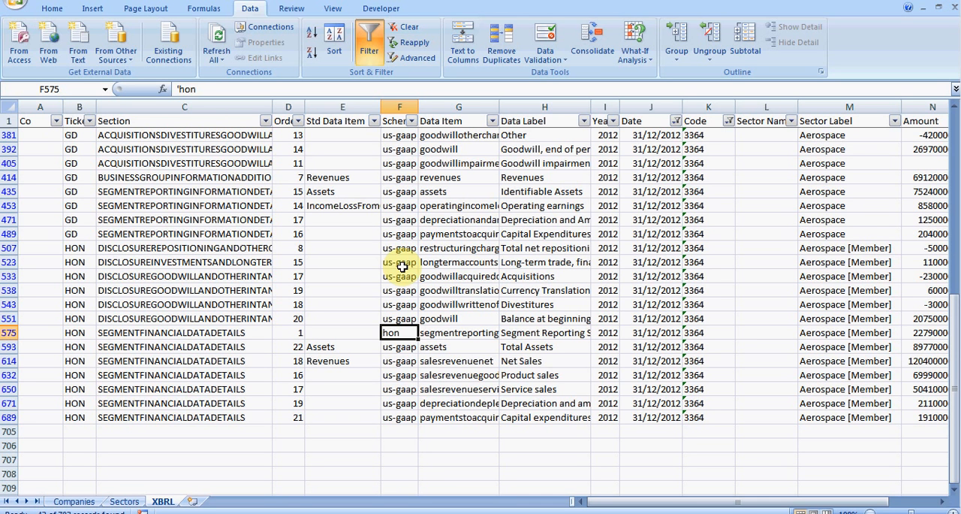
key(Right)
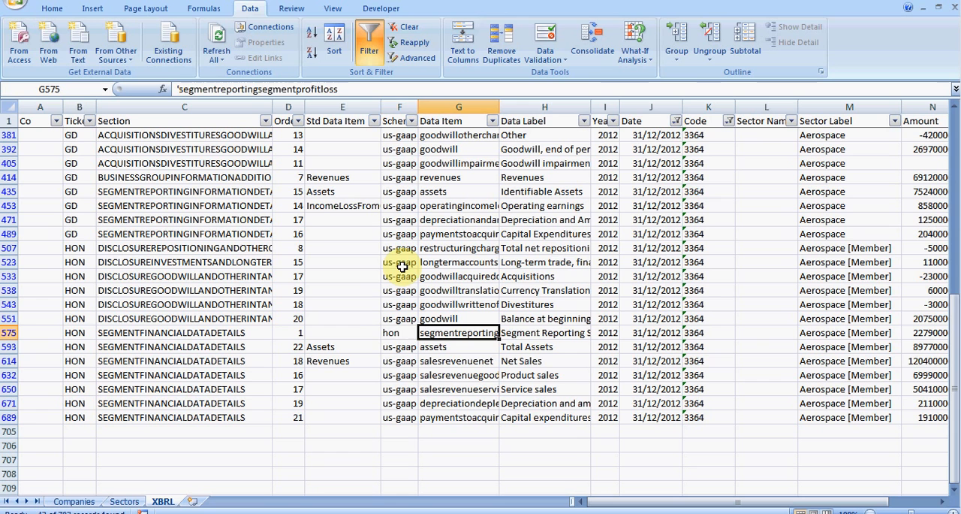
key(Right)
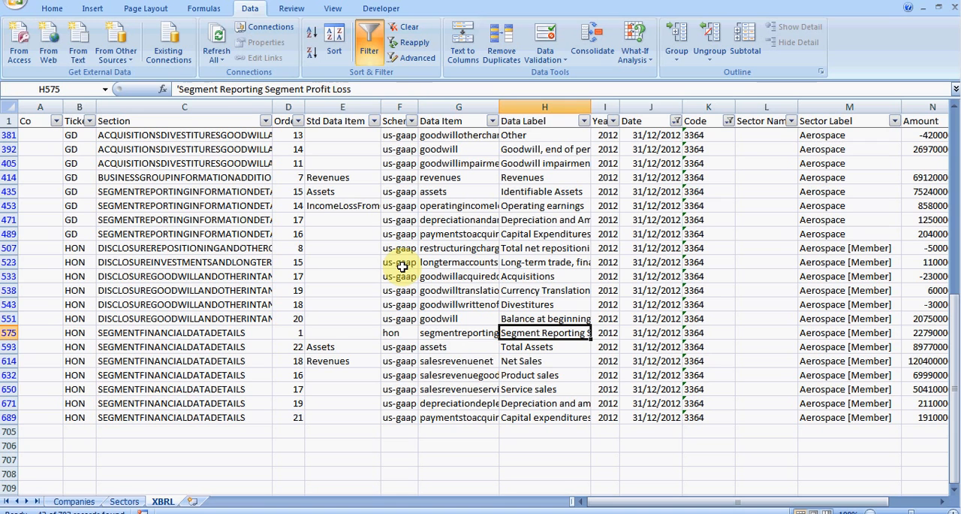
key(Left)
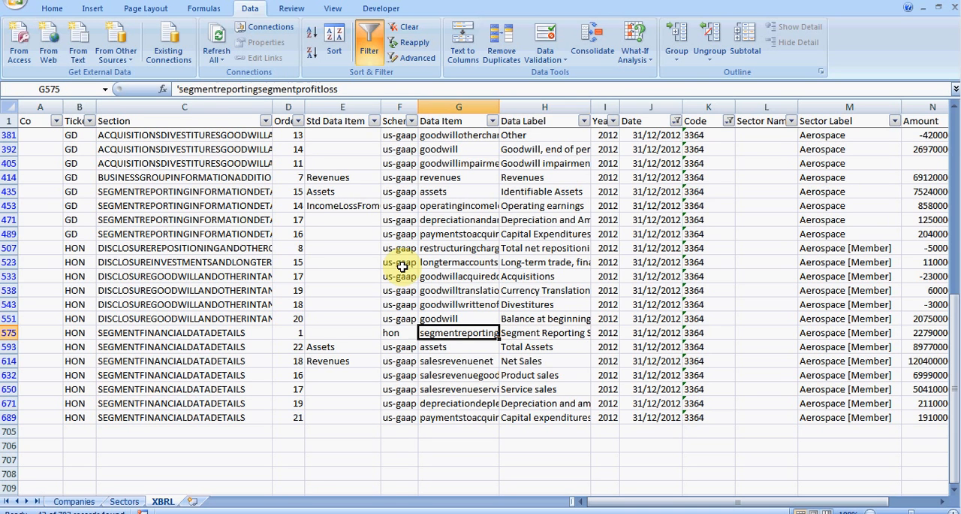
key(Left)
key(Left)
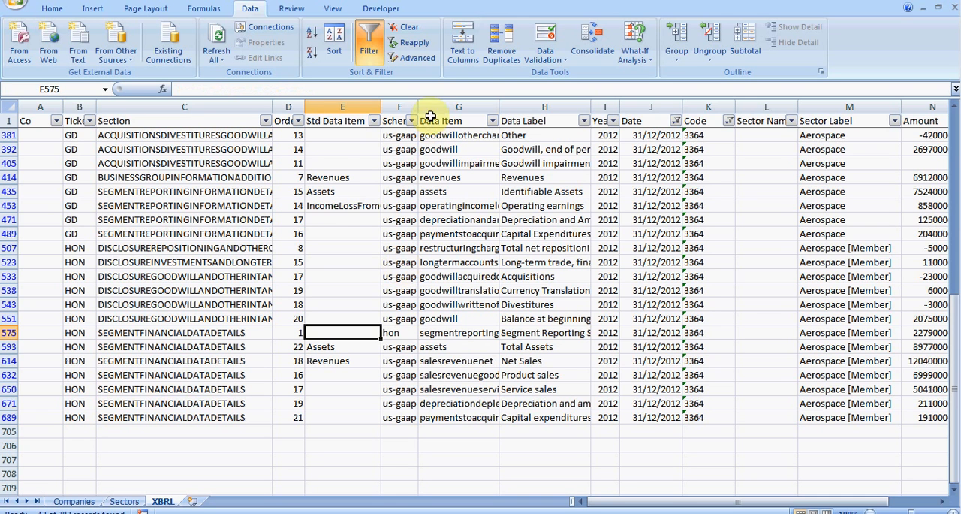
- Copy the IncomeLossFromContinuingOperationsBeforeIncomeTaxesExtraordinaryItemsNoncontrollingInterest item from GD cell E453 into HON cell E575
click(346, 206)
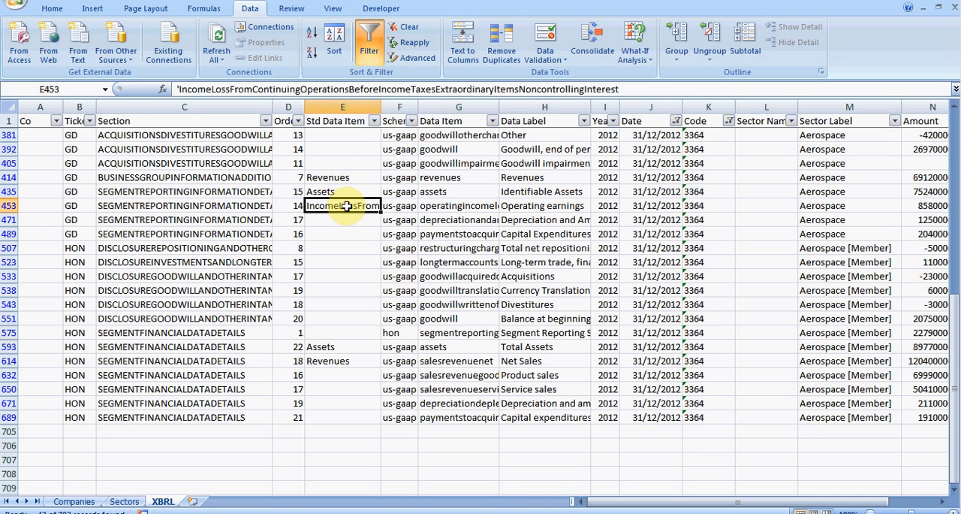
key(ctrl+c)
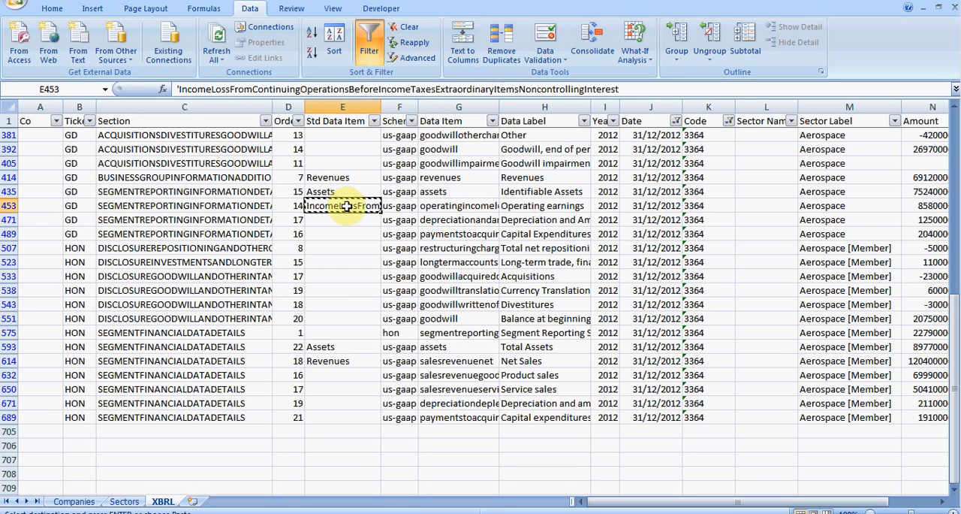
click(333, 333)
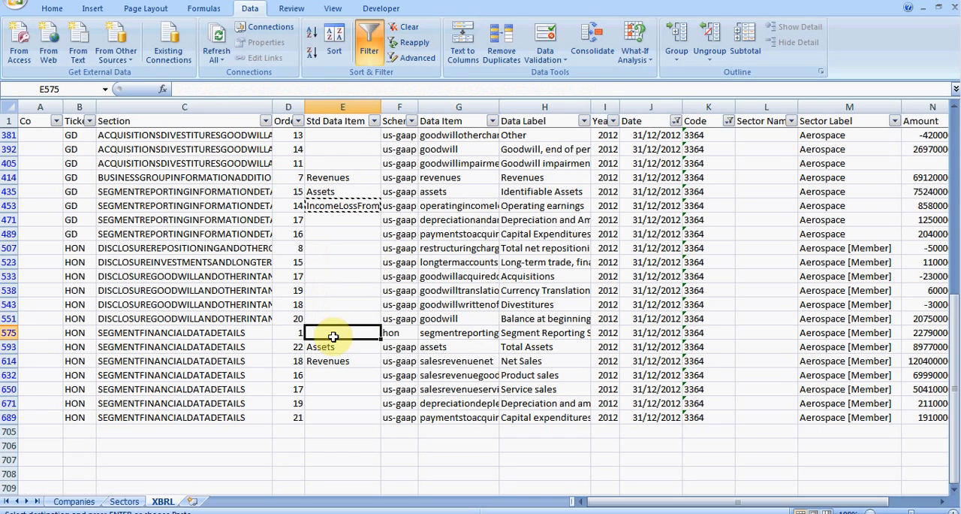
key(ctrl+v)
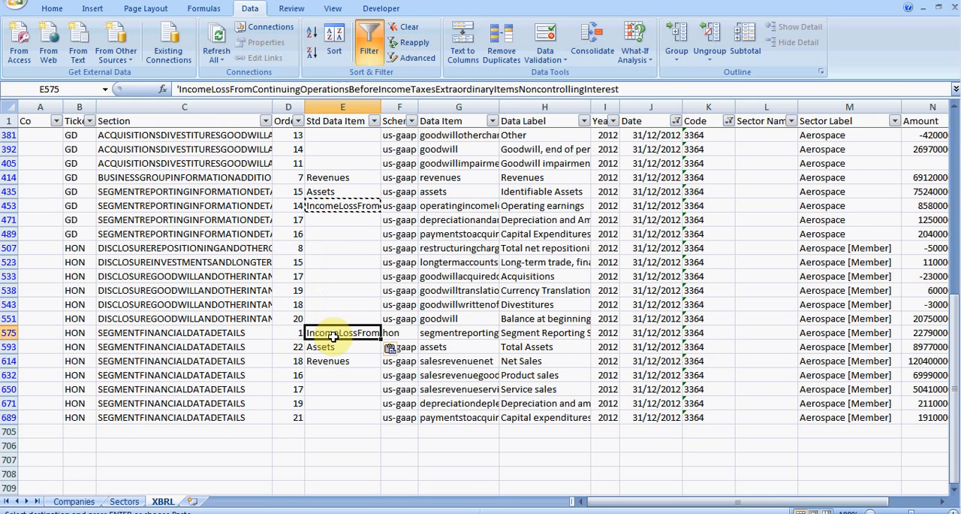
- Turn off filtering and copy the Std Data Item in E575 to the 2010 and 2011 HON Aerospace rows, E573:E574
scroll(365, 367, down, 1)
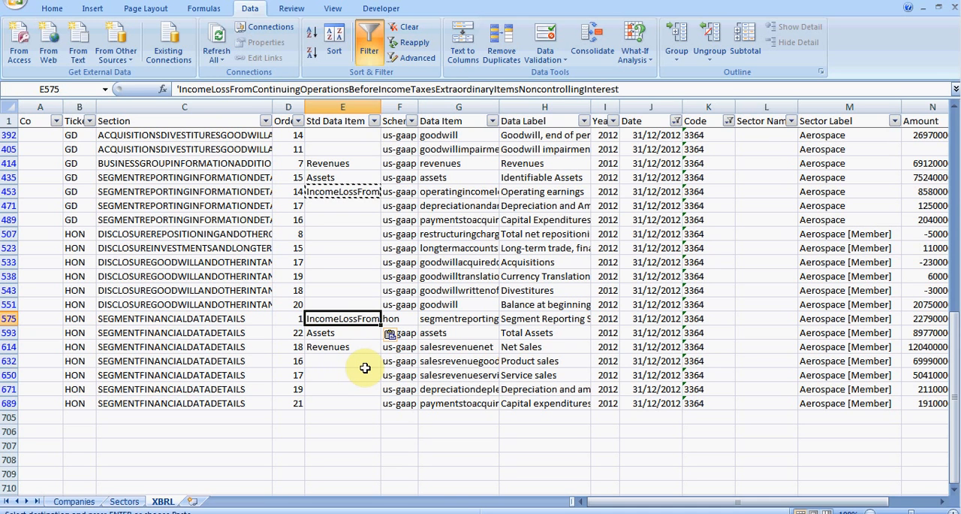
click(368, 41)
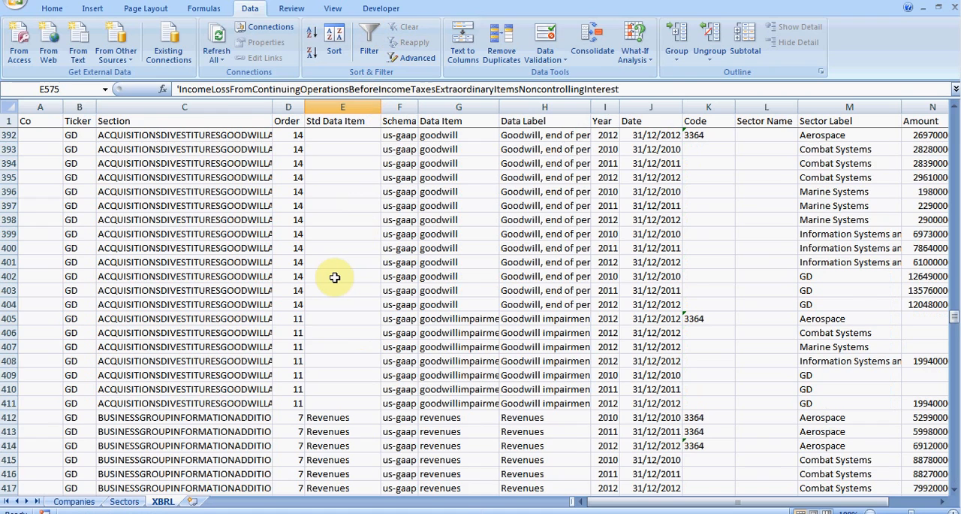
key(Return)
scroll(335, 277, down, 3)
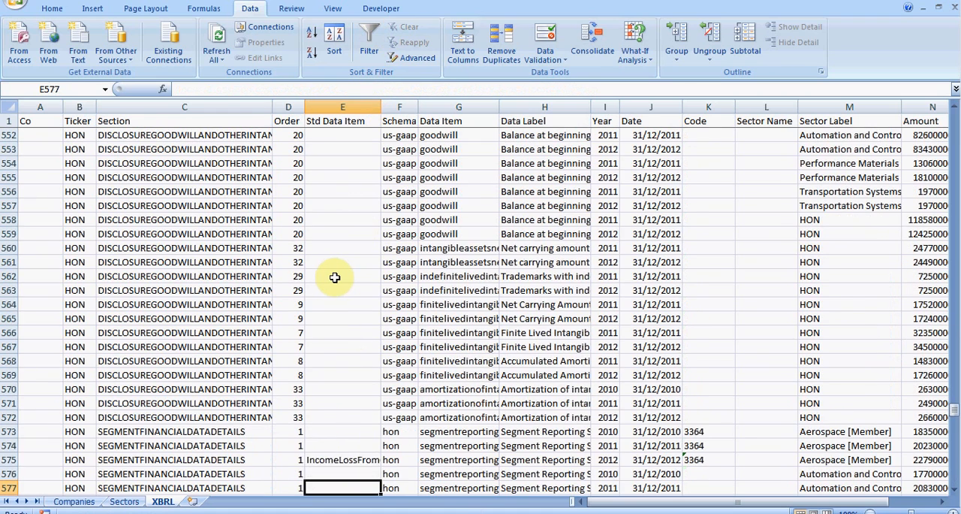
key(Up)
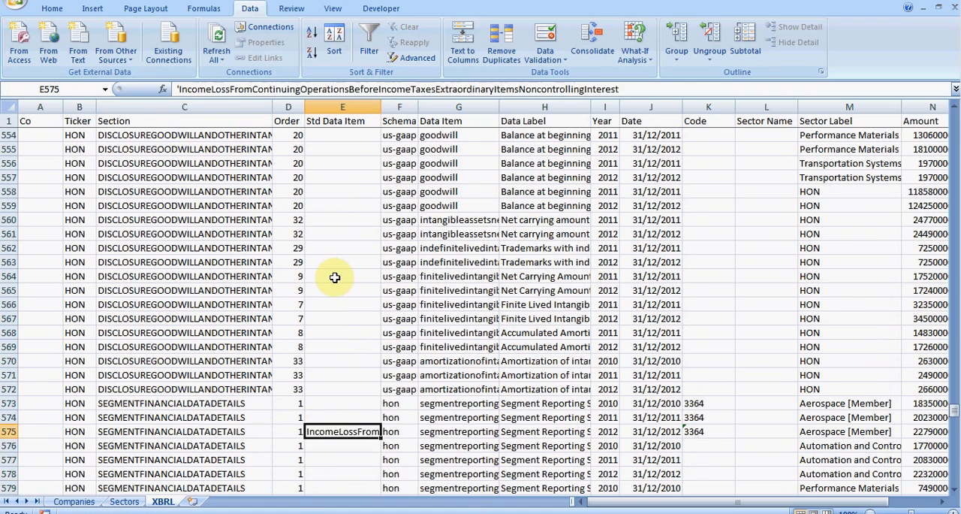
key(Up)
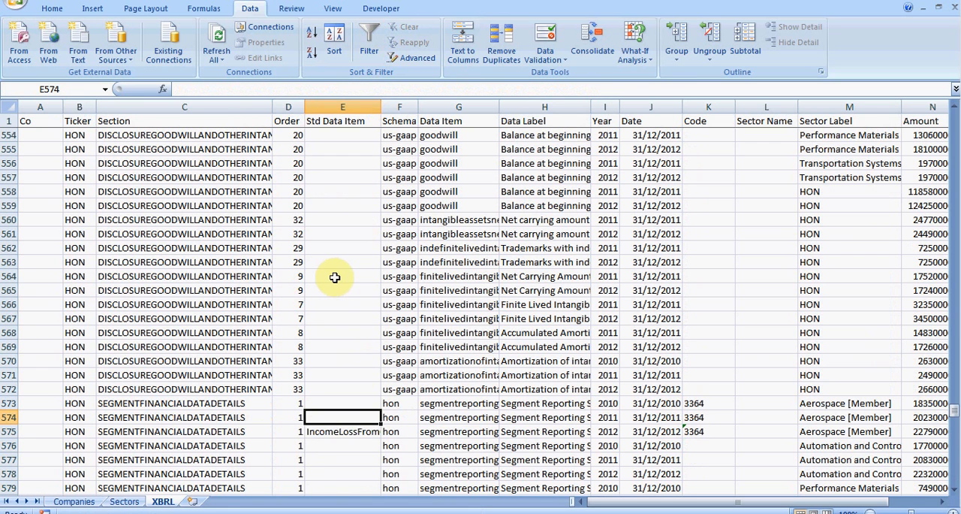
key(Down)
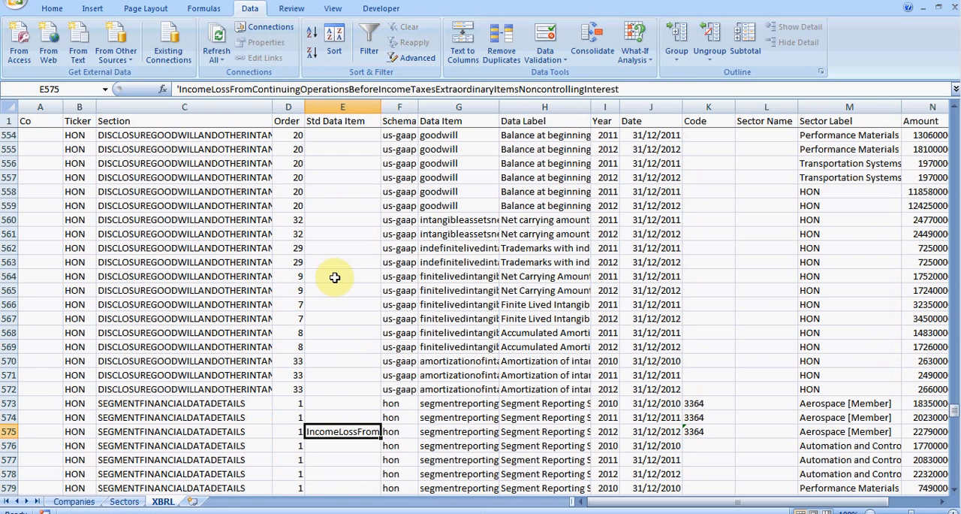
key(ctrl+c)
click(331, 402)
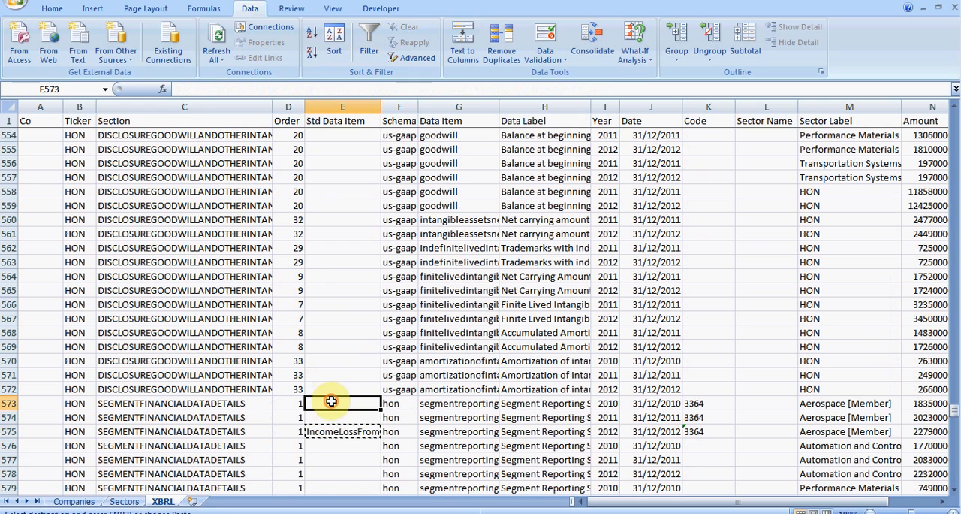
drag(331, 402, 331, 415)
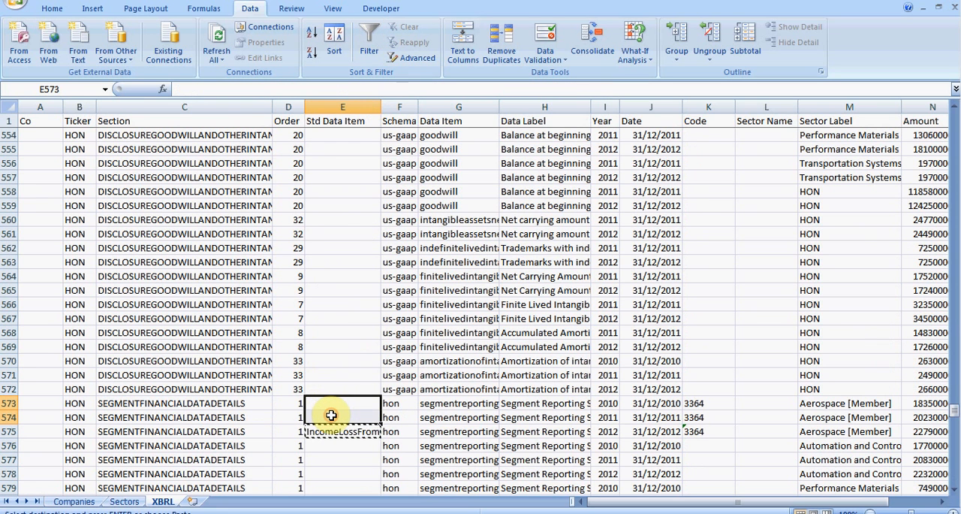
key(ctrl+v)
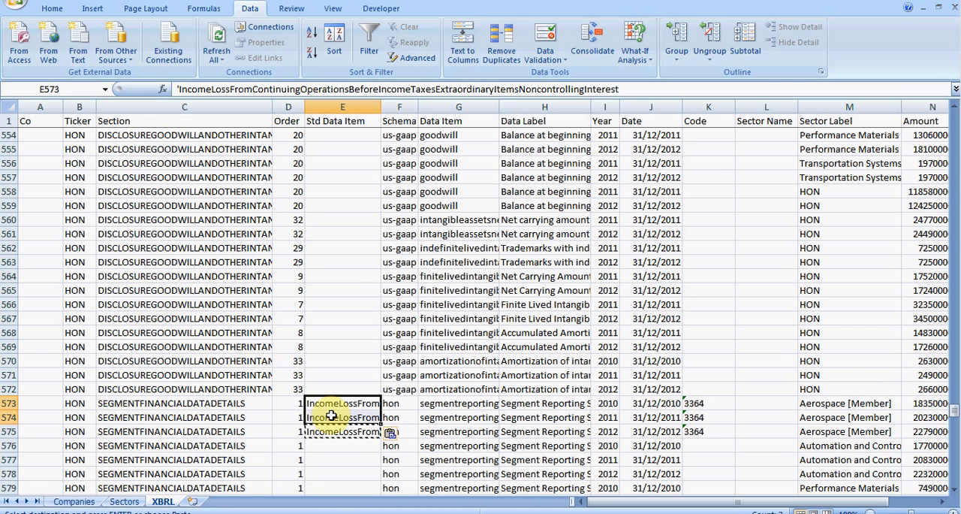
- On the Sectors sheet, set the Year filter of the second pivot table to 2011 and refresh all workbook data
click(125, 501)
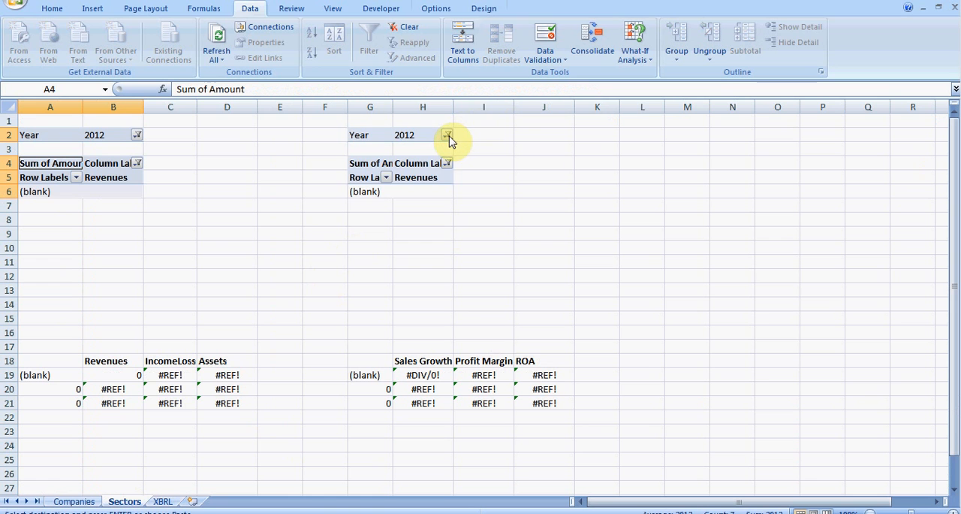
click(448, 137)
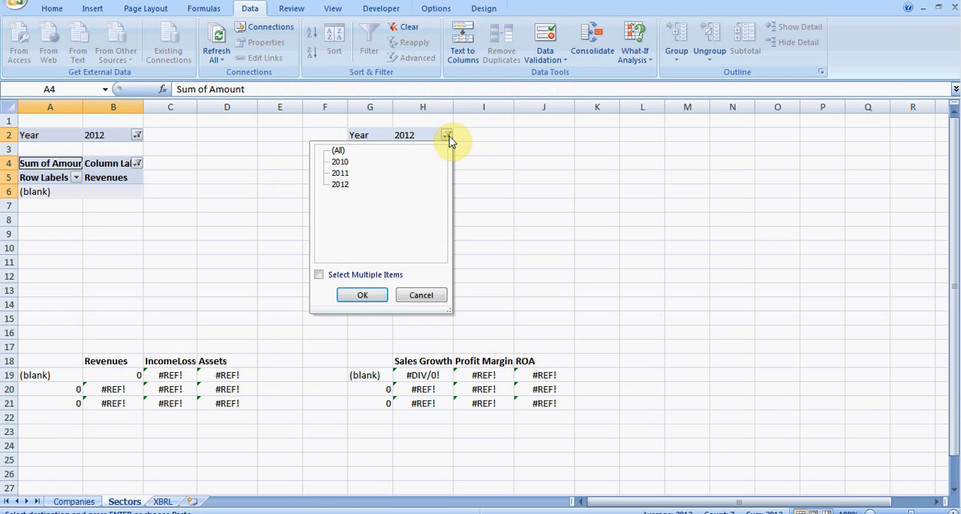
click(340, 173)
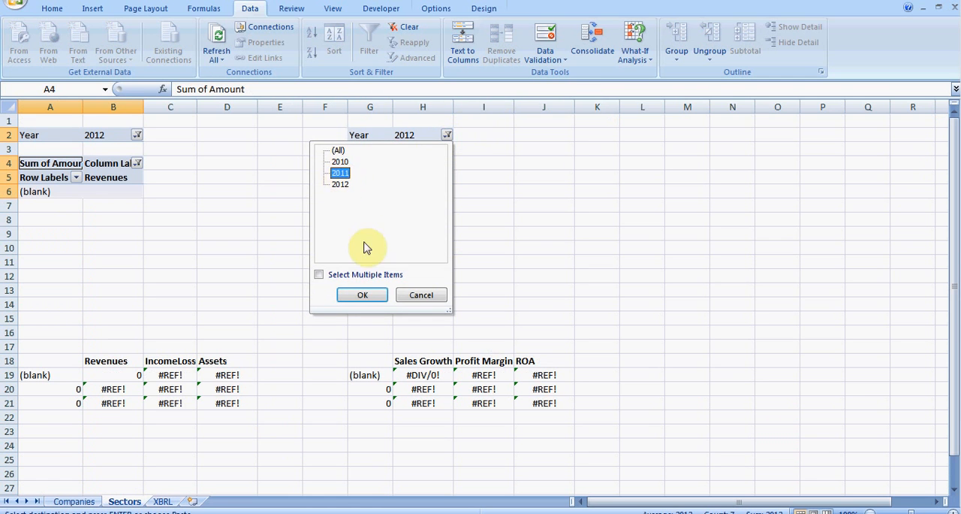
click(372, 298)
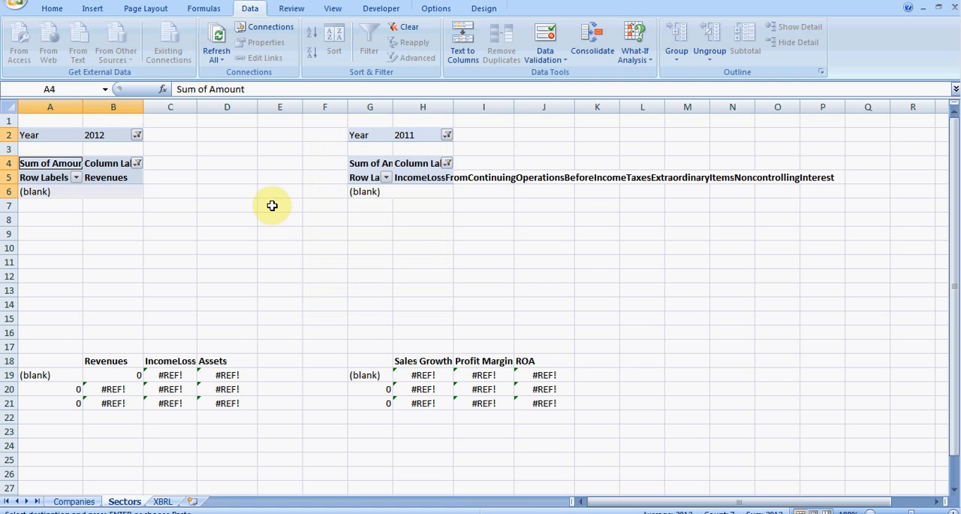
click(213, 42)
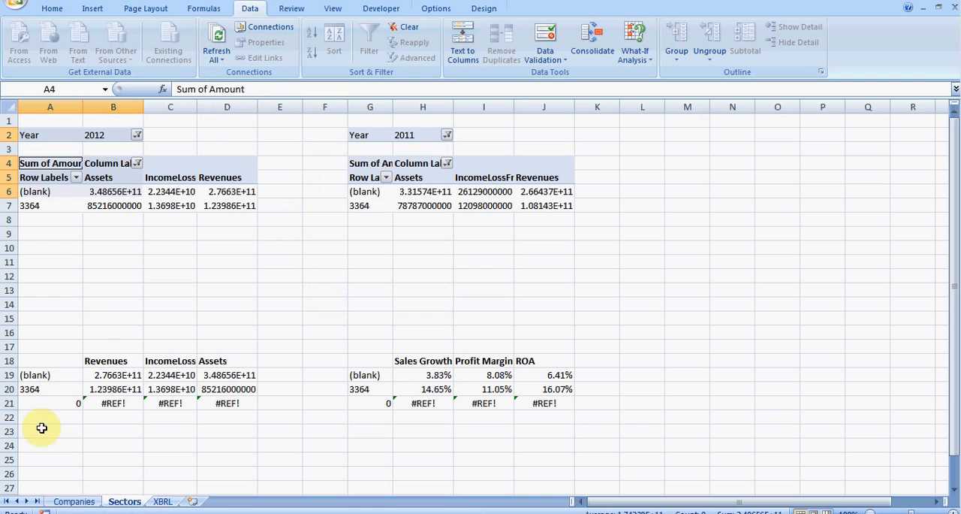
- Review the Sales Growth, Profit Margin and ROA of sector 3364 in row 20 of the Sectors sheet
click(6, 389)
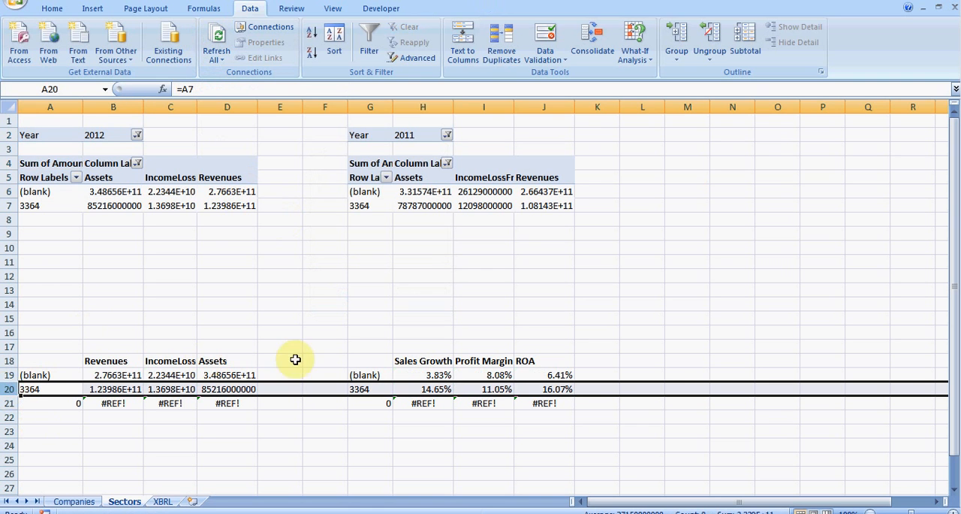
click(433, 389)
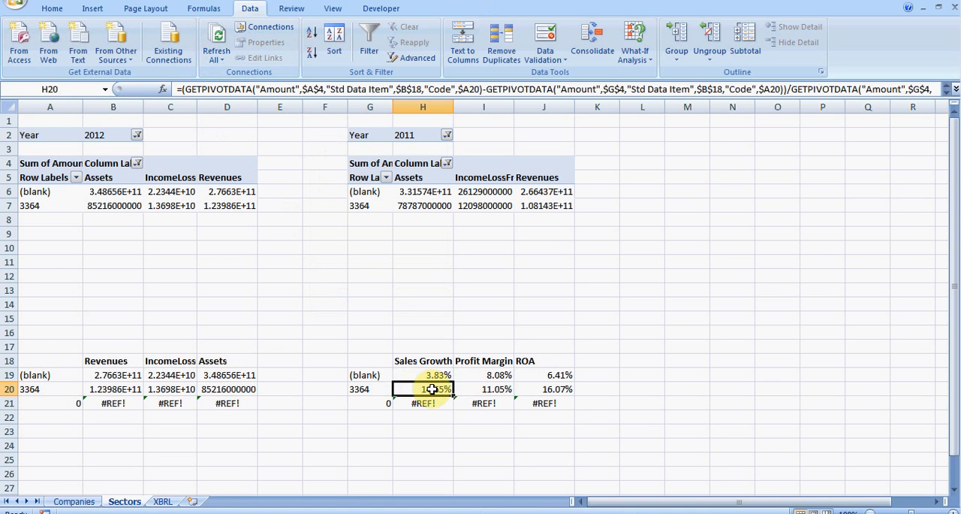
click(498, 389)
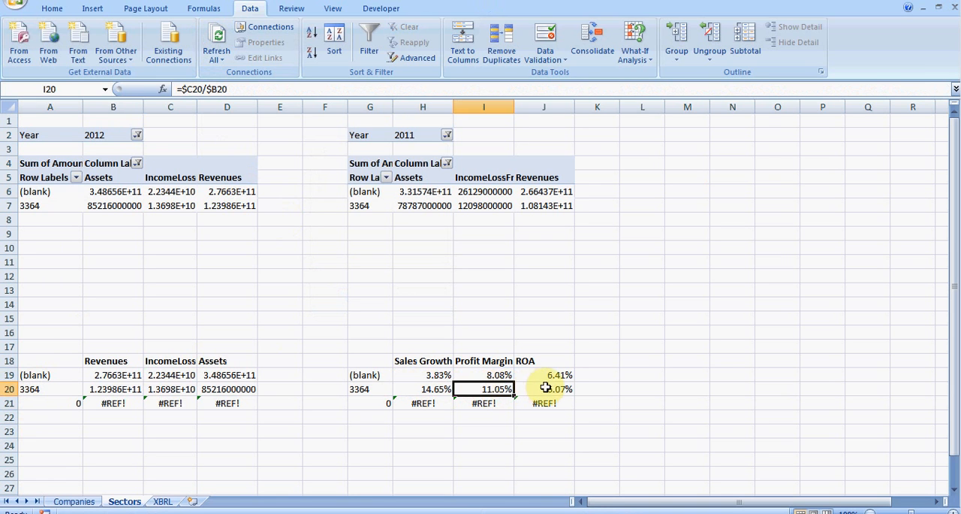
click(554, 389)
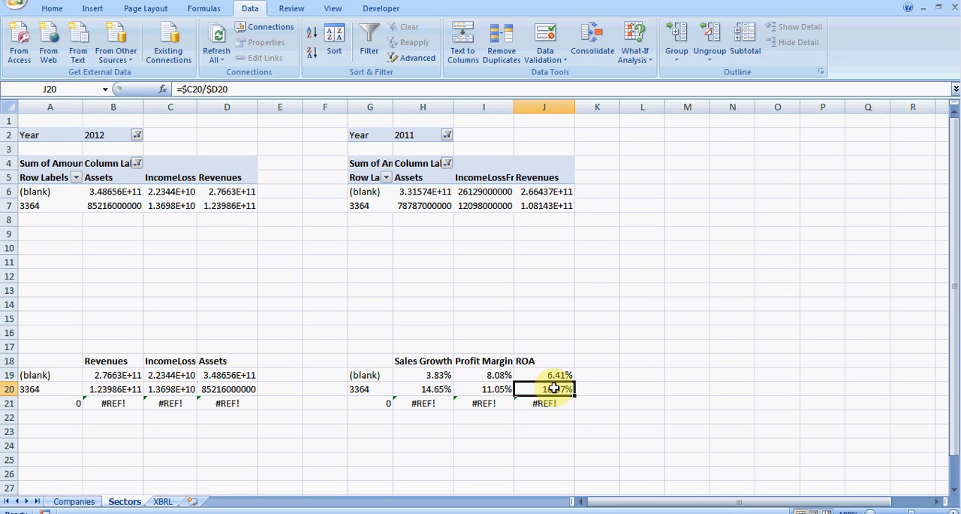
- On the Companies sheet, compare the 3364 Sales Growth, Profit Margin and ROA of BA, LMT, GD and HON in rows 21 to 24
click(83, 505)
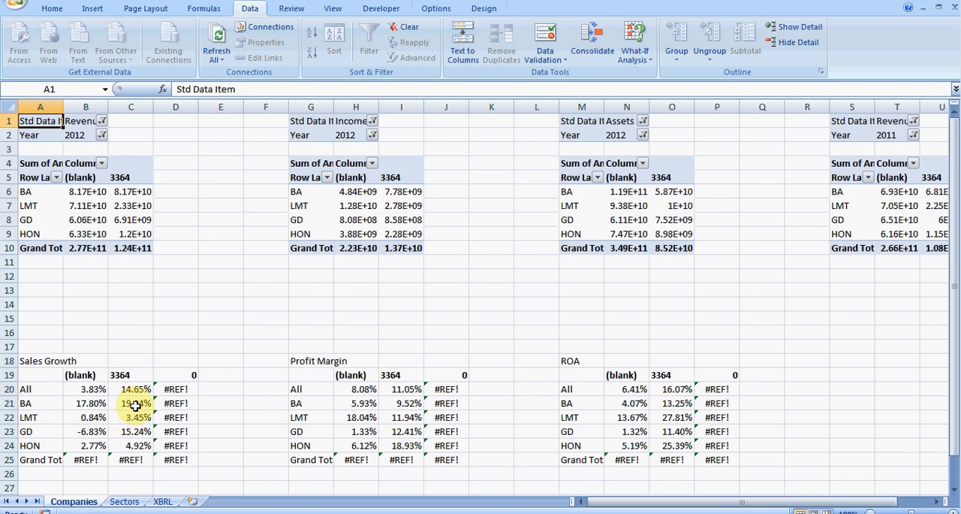
drag(136, 405, 135, 445)
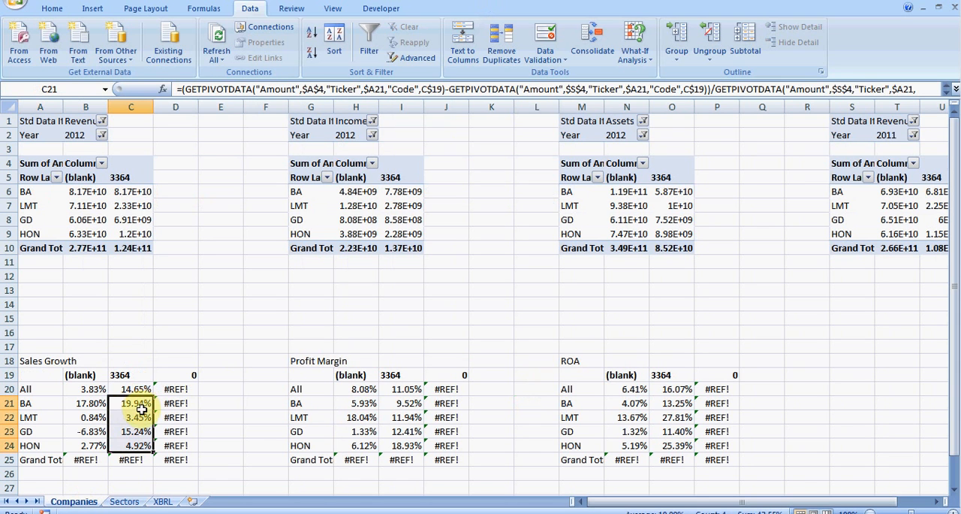
click(141, 418)
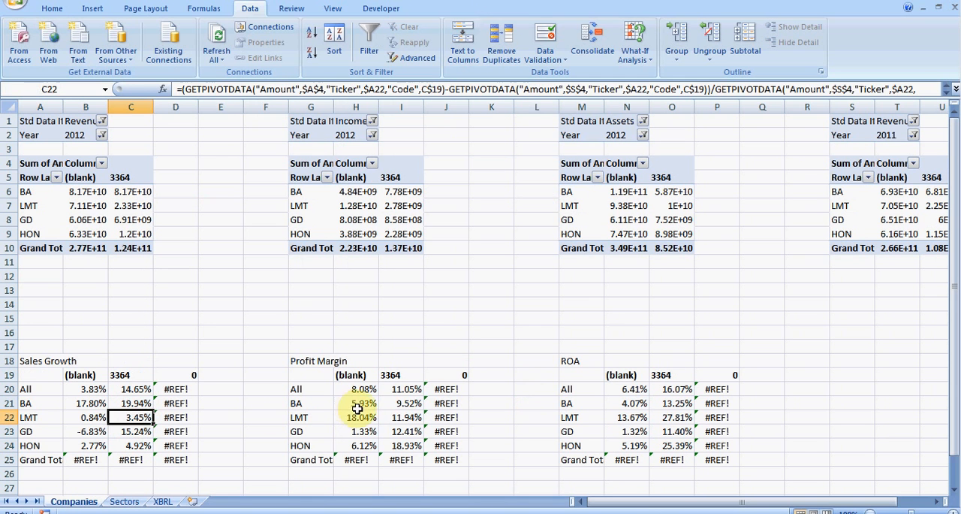
click(415, 403)
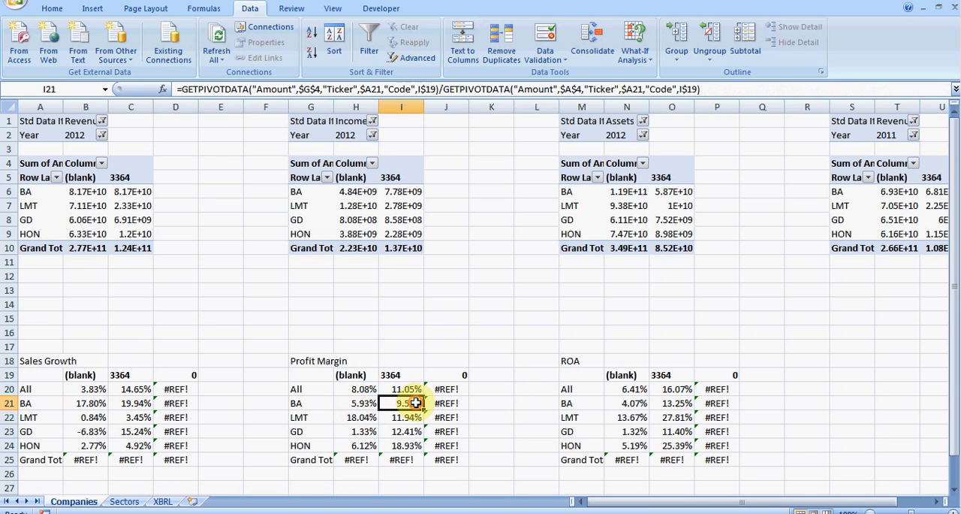
drag(415, 404, 414, 442)
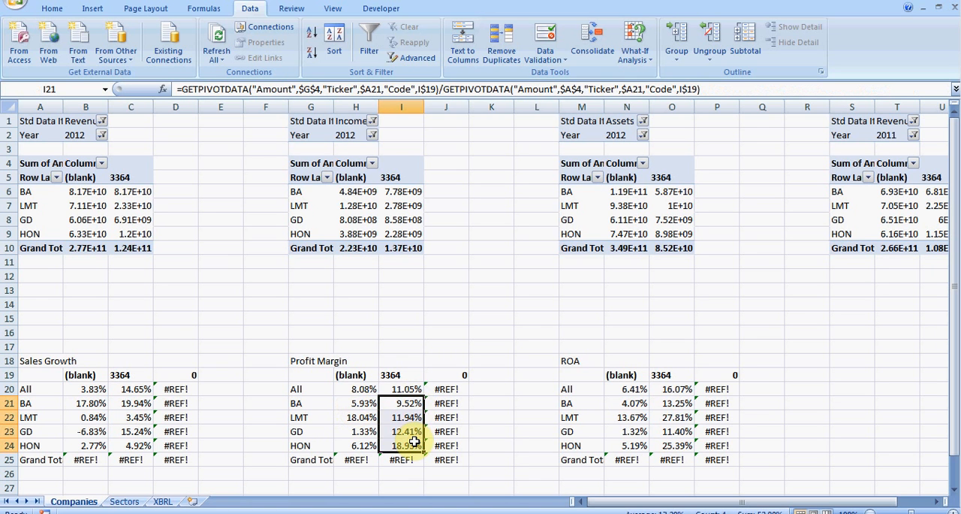
click(683, 404)
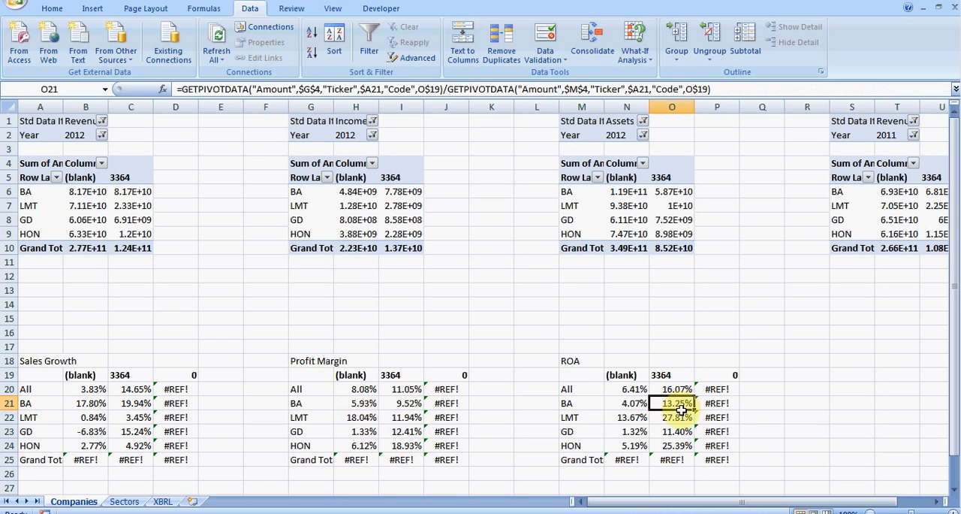
drag(682, 409, 681, 444)
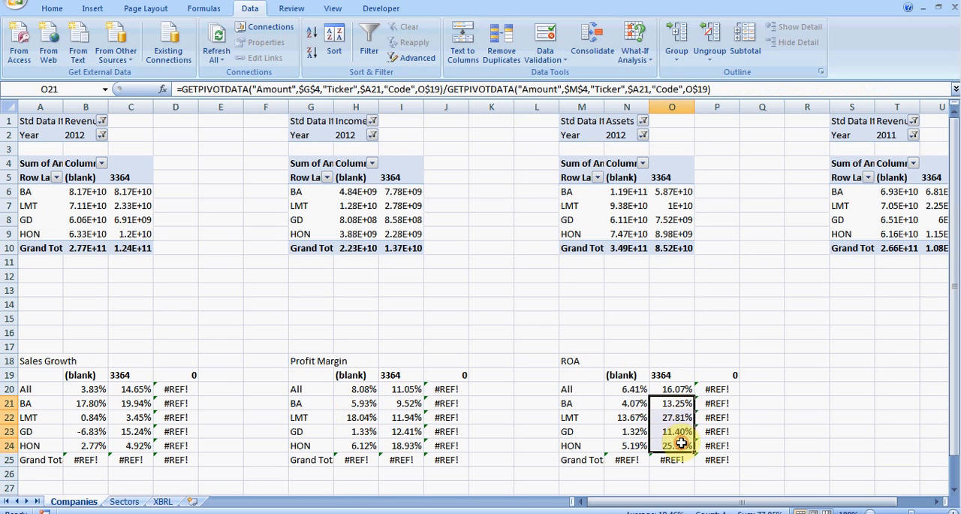